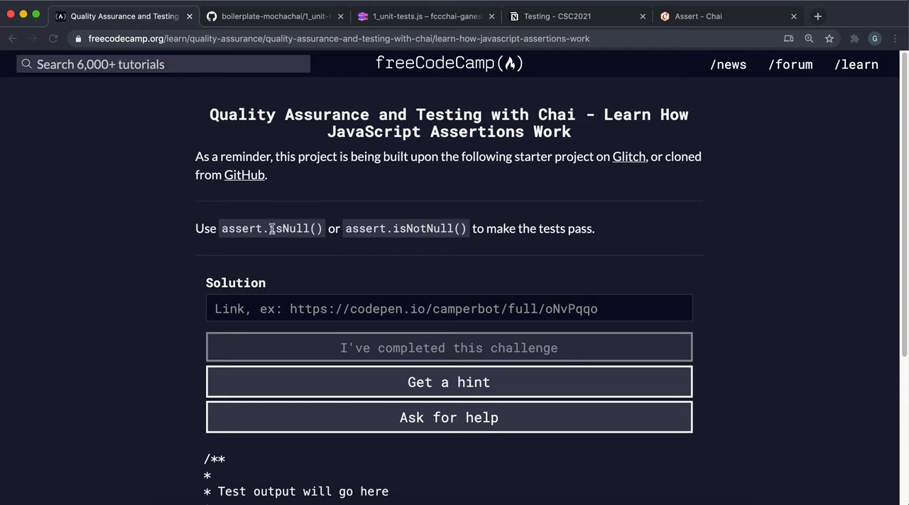
Step: Highlight isNull and isNotNull in the challenge instructions while reading the task
left_click_drag(269, 229, 306, 230)
left_click(302, 251)
left_click_drag(276, 229, 305, 229)
left_click_drag(395, 228, 440, 228)
left_click_drag(275, 228, 304, 228)
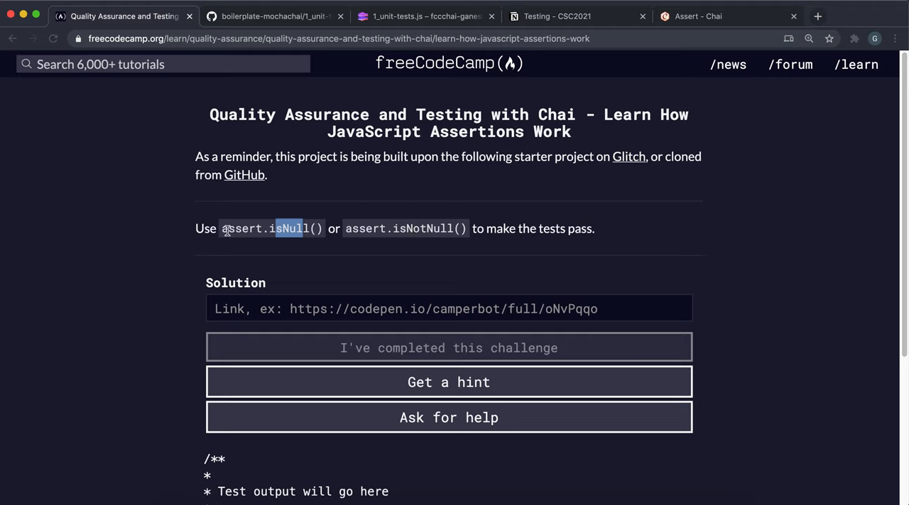
Step: Highlight assert in both method names, then switch to the local chai-tests project in VS Code
left_click_drag(222, 228, 264, 228)
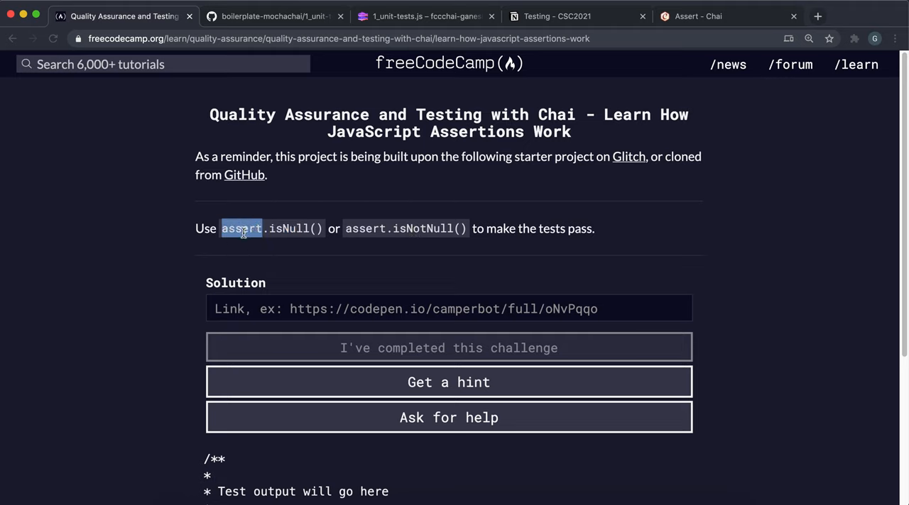
left_click_drag(352, 229, 376, 230)
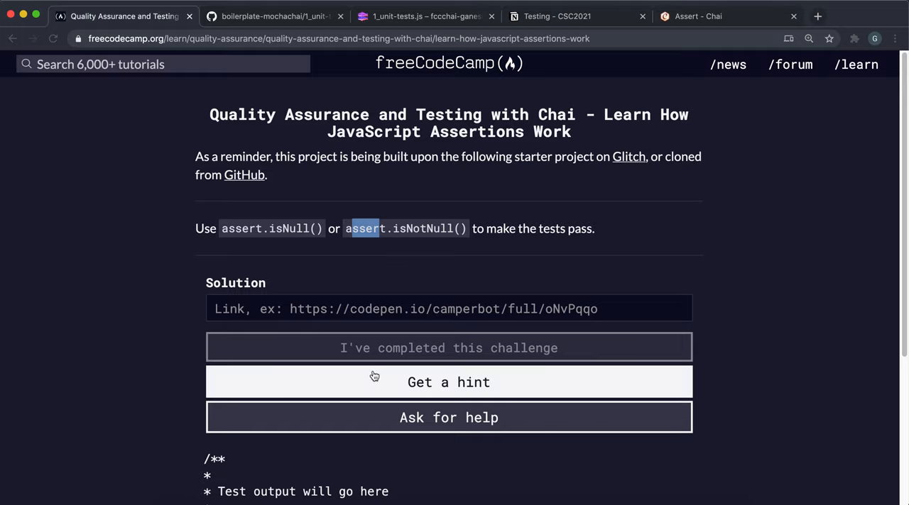
left_click(344, 501)
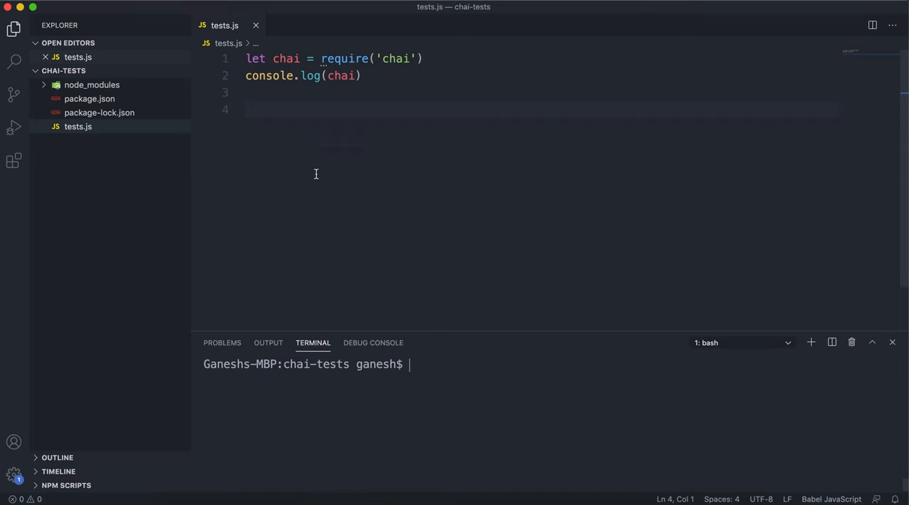
type("cha")
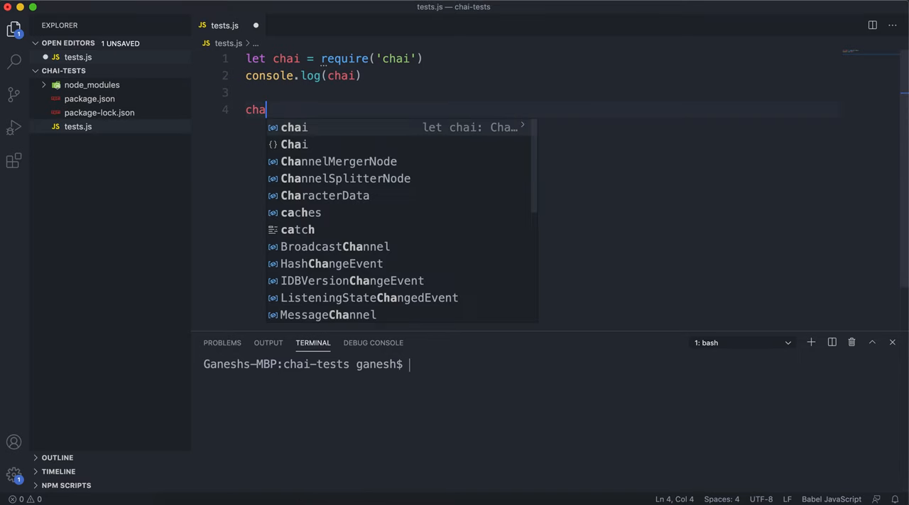
type("i.assert")
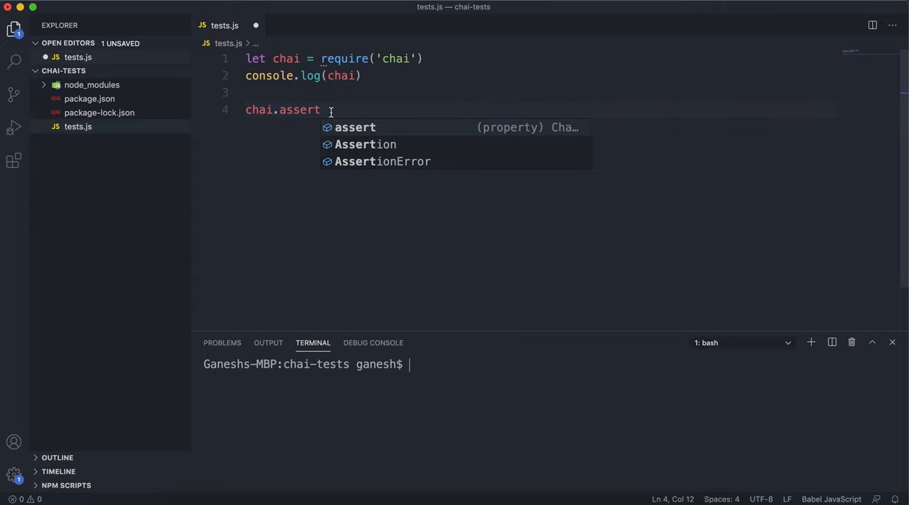
type(".")
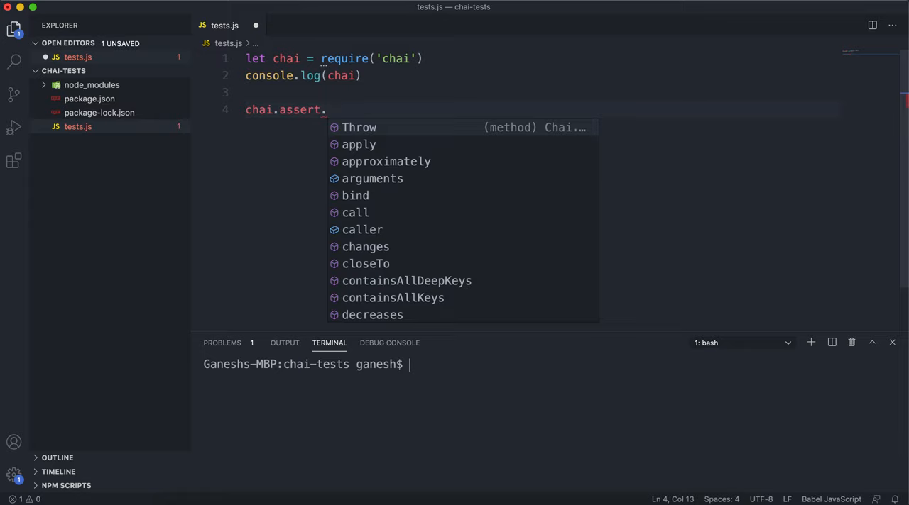
type("isNull(")
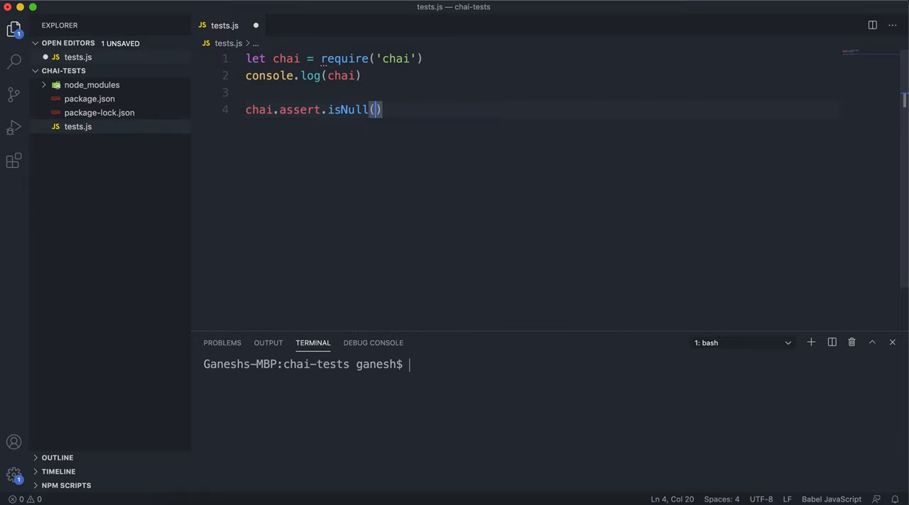
mouse_move(348, 109)
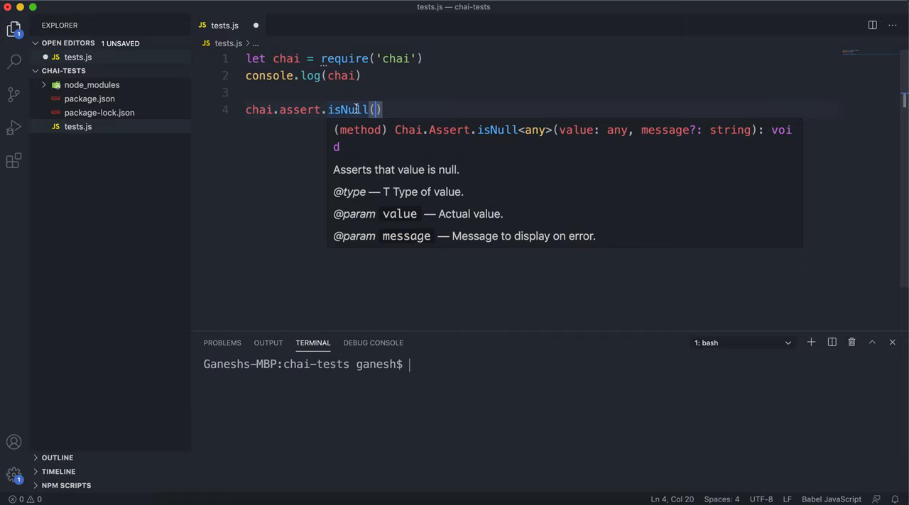
type("'Hello ")
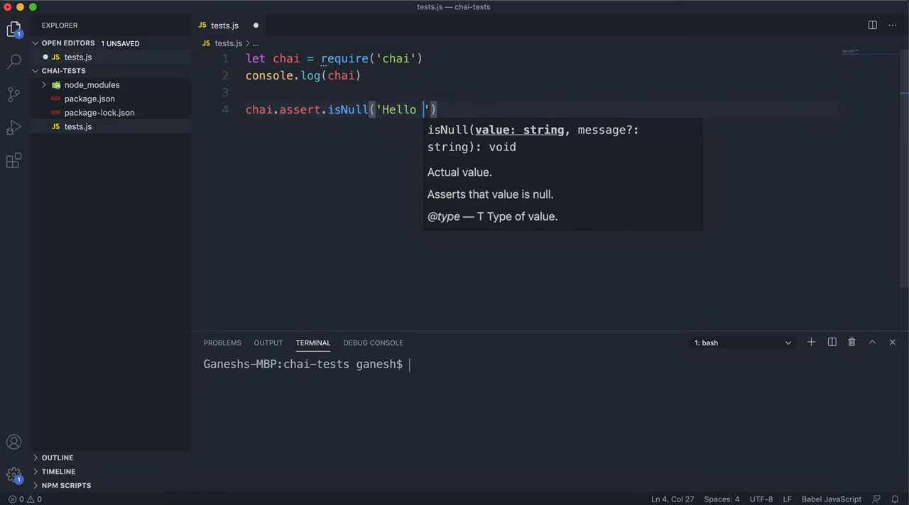
type("World")
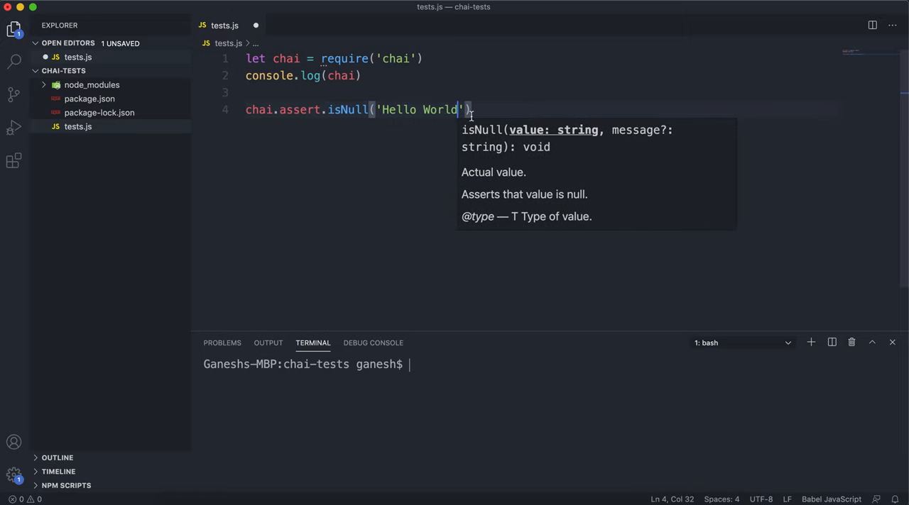
type("'")
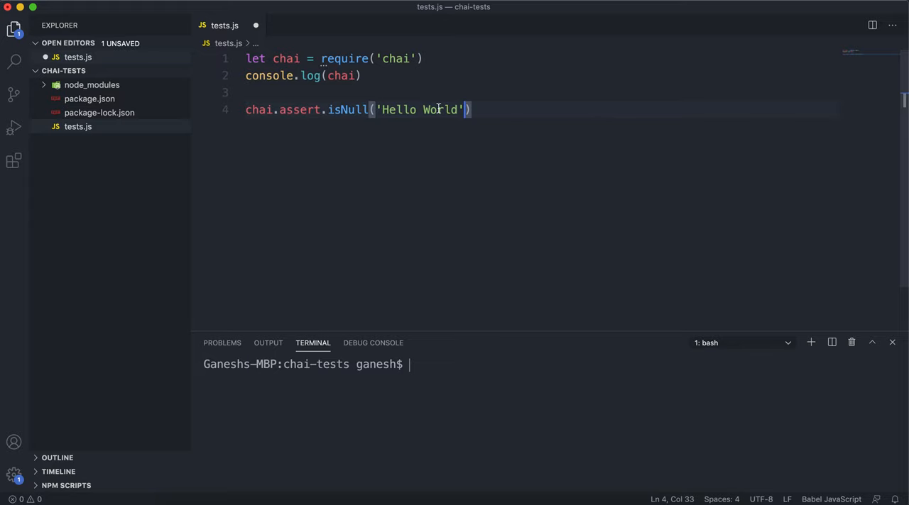
type(",")
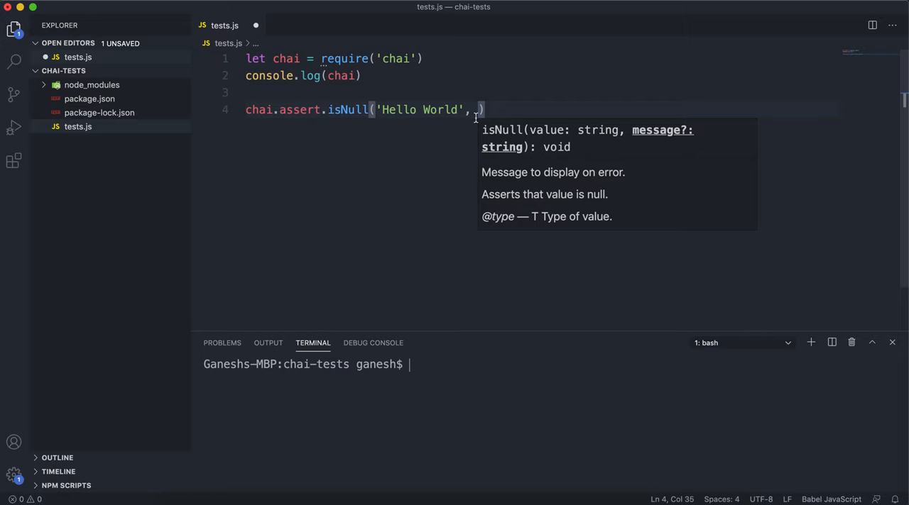
type("'")
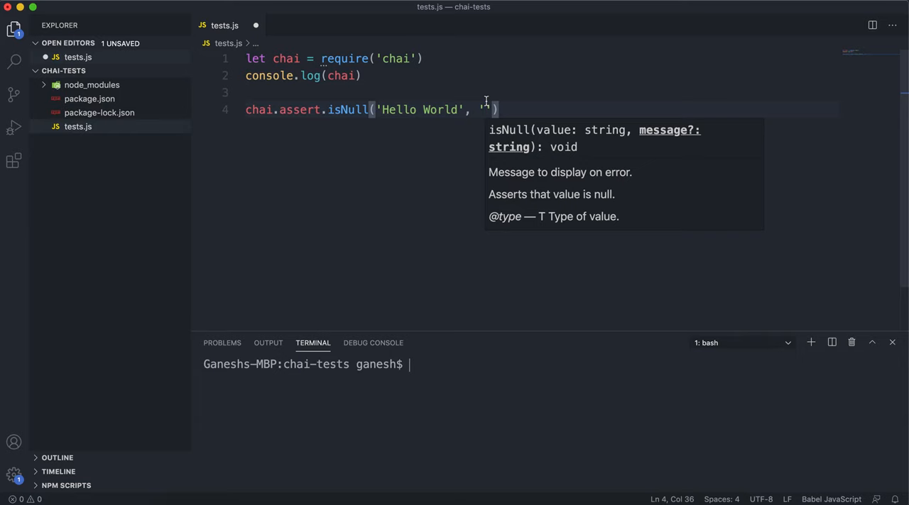
type("The ")
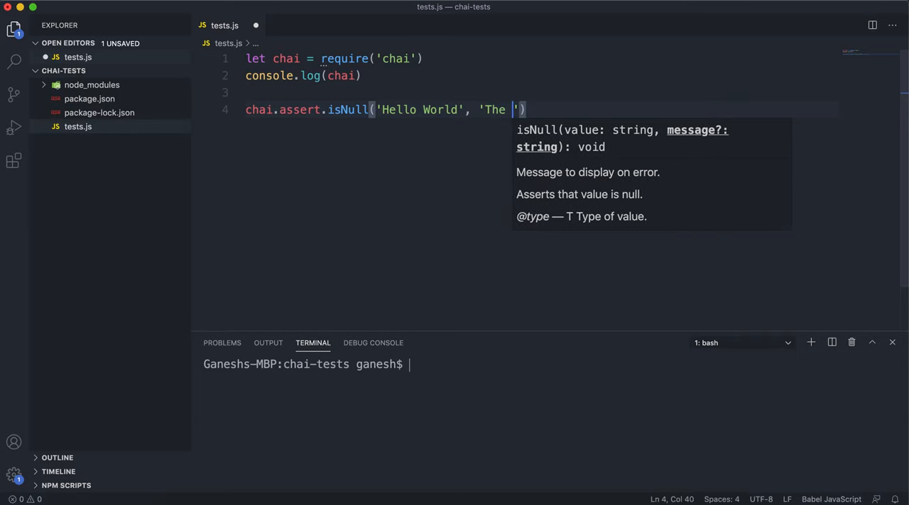
type("given value wa")
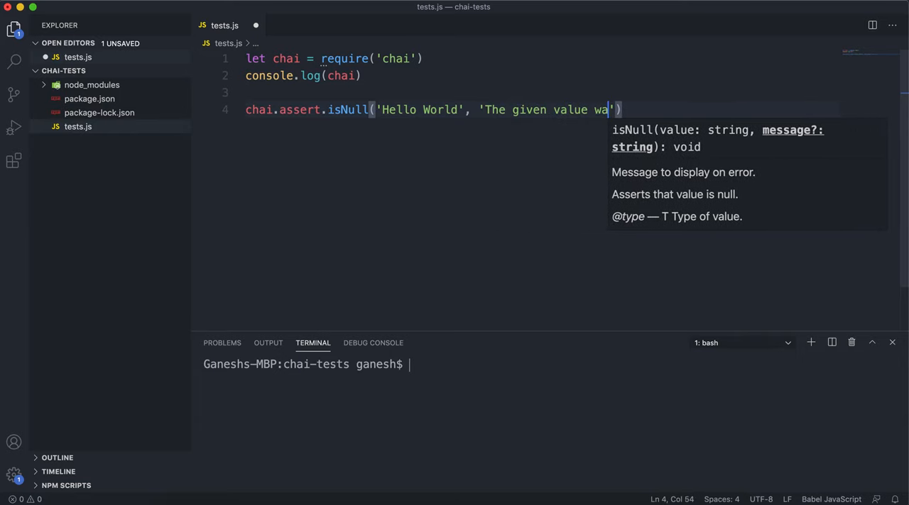
type("s not nul")
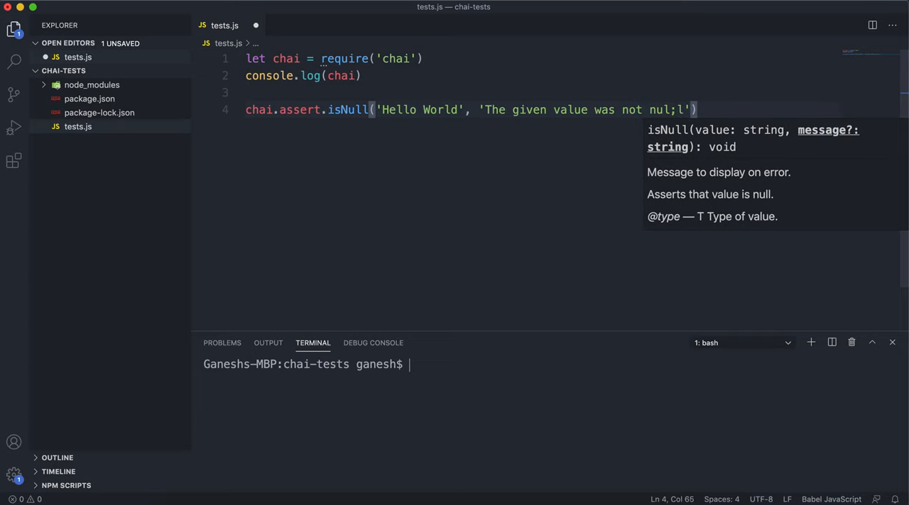
type("l")
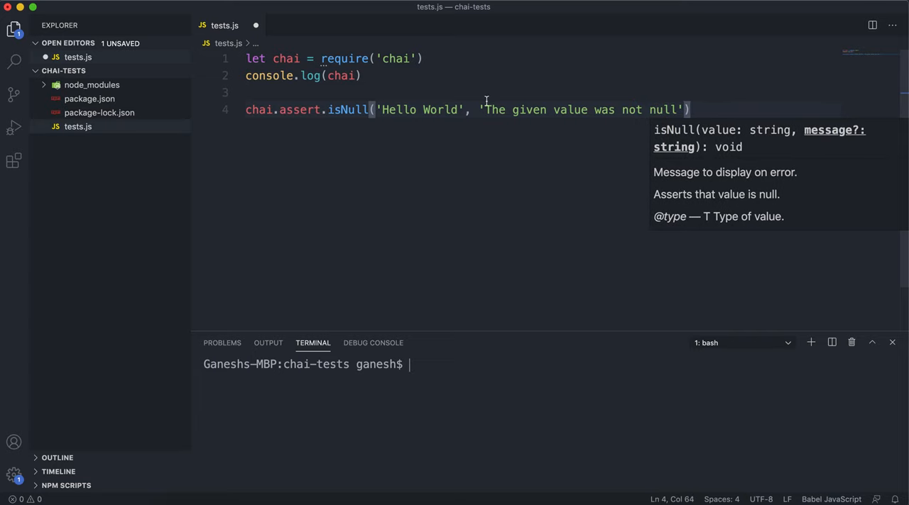
Step: Save tests.js with the isNull assertion on 'Hello World' and its message
key("ctrl+s")
left_click(429, 373)
type("node tests.js")
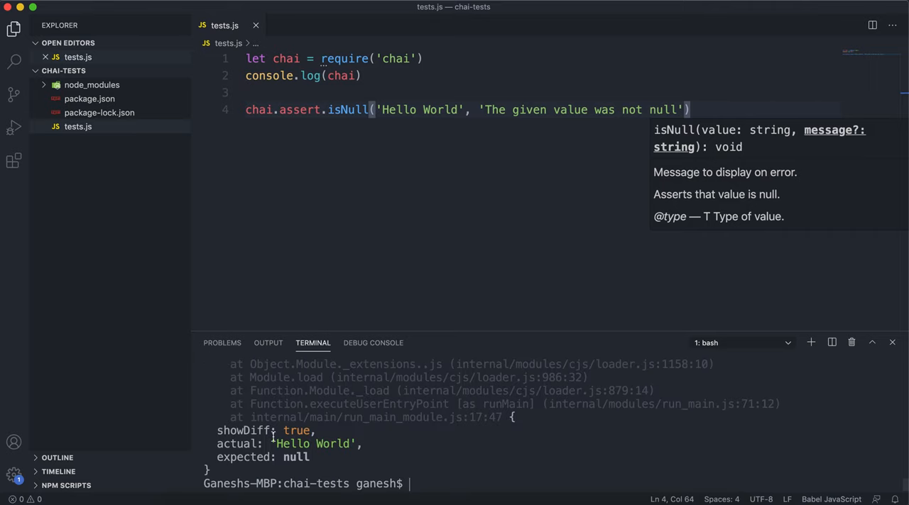
scroll(254, 436, "up", 3)
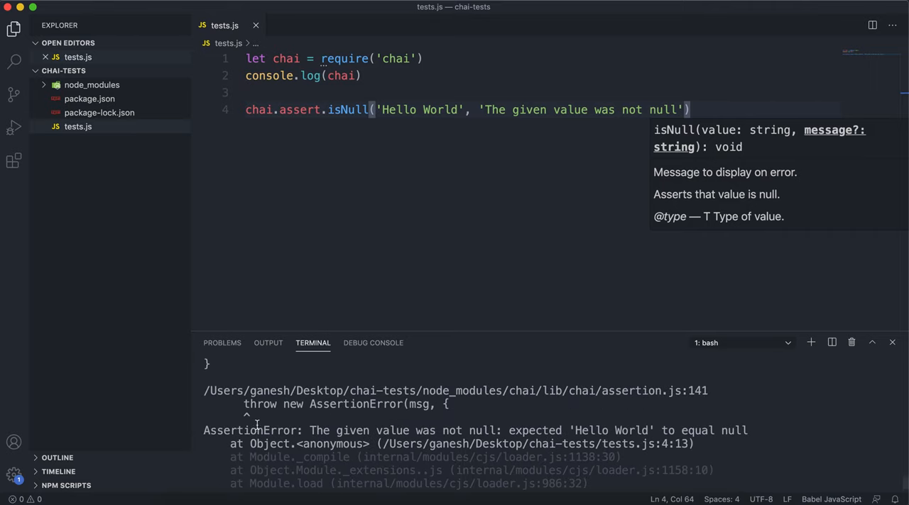
scroll(256, 425, "up", 5)
scroll(256, 425, "up", 2)
scroll(256, 425, "down", 3)
scroll(256, 429, "down", 3)
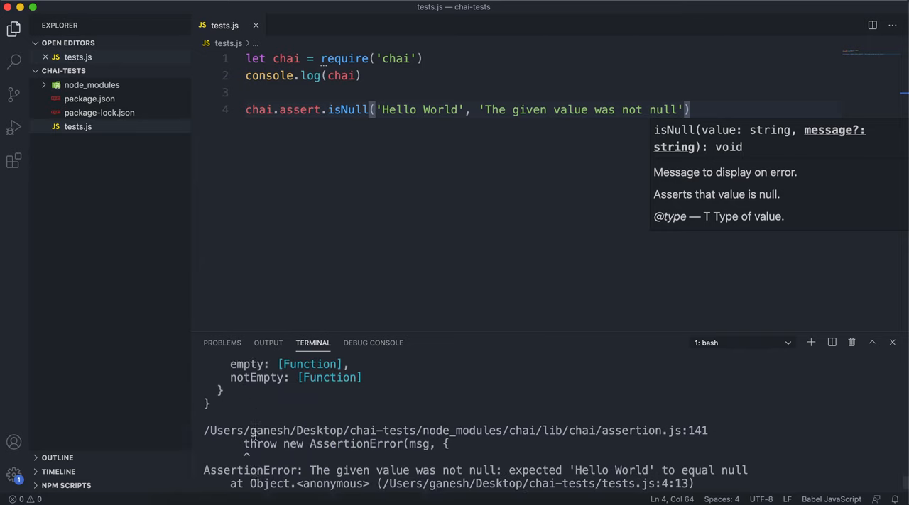
scroll(253, 435, "down", 3)
left_click_drag(263, 430, 344, 430)
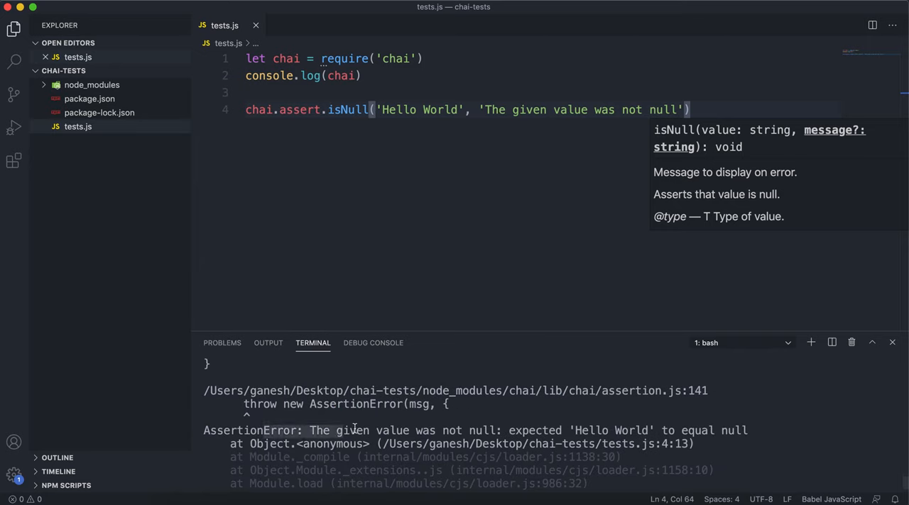
left_click(305, 431)
double_click(220, 430)
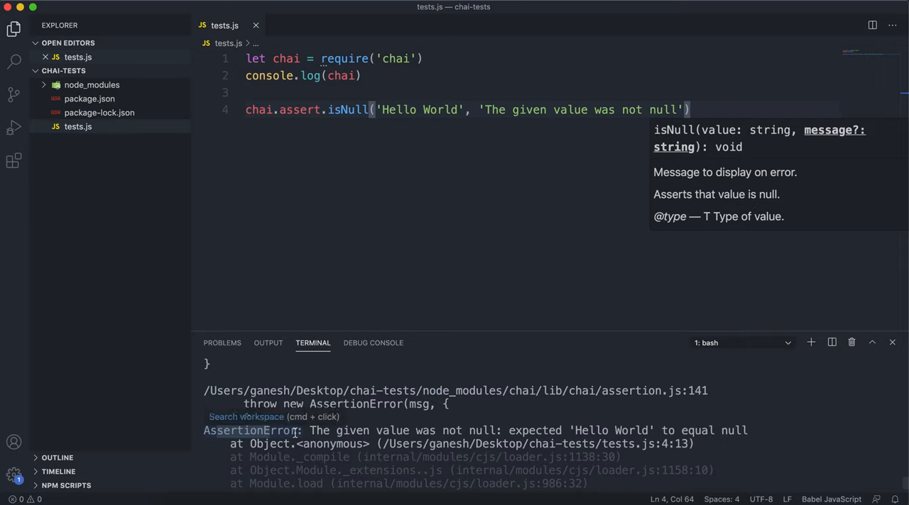
left_click_drag(310, 431, 499, 430)
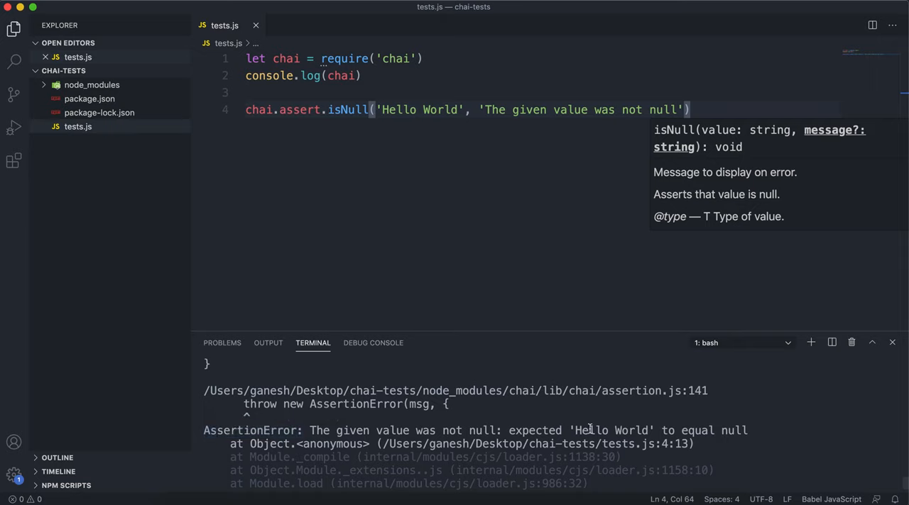
left_click_drag(573, 430, 653, 430)
left_click_drag(716, 430, 745, 430)
left_click_drag(336, 431, 689, 431)
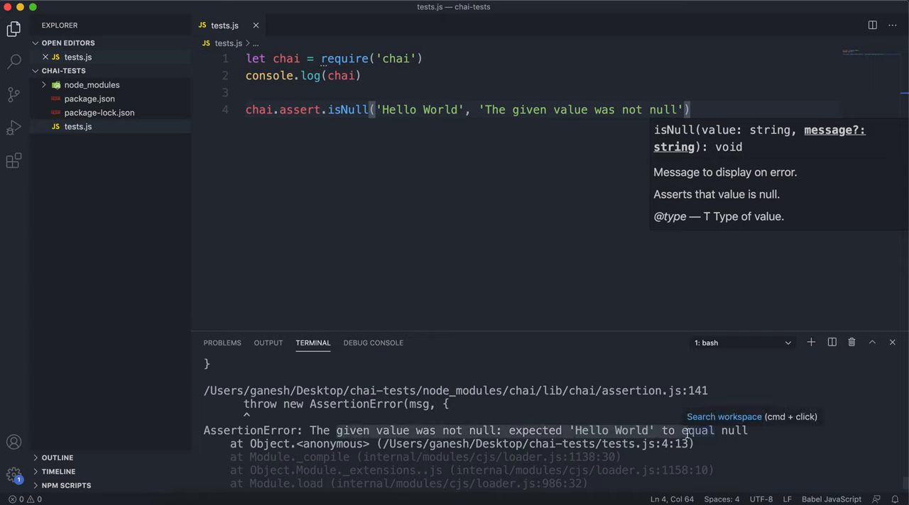
scroll(609, 443, "down", 5)
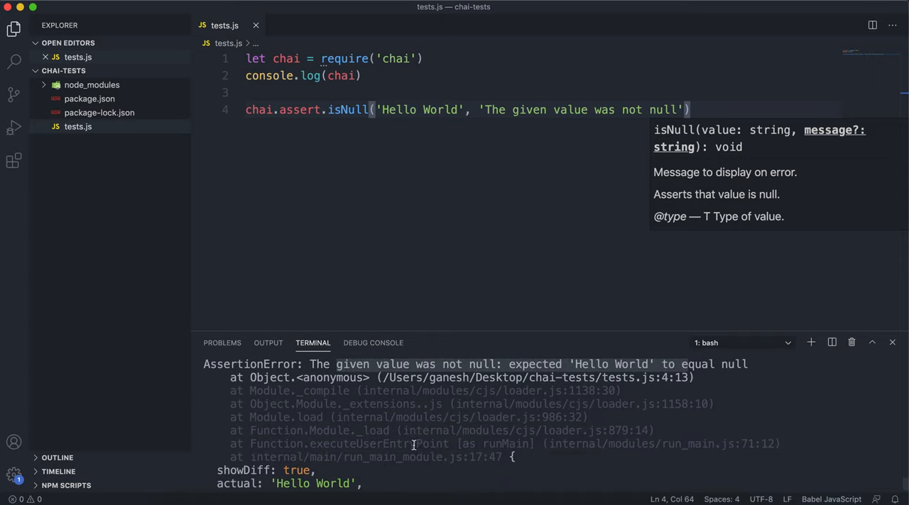
scroll(398, 446, "down", 1)
scroll(305, 456, "down", 1)
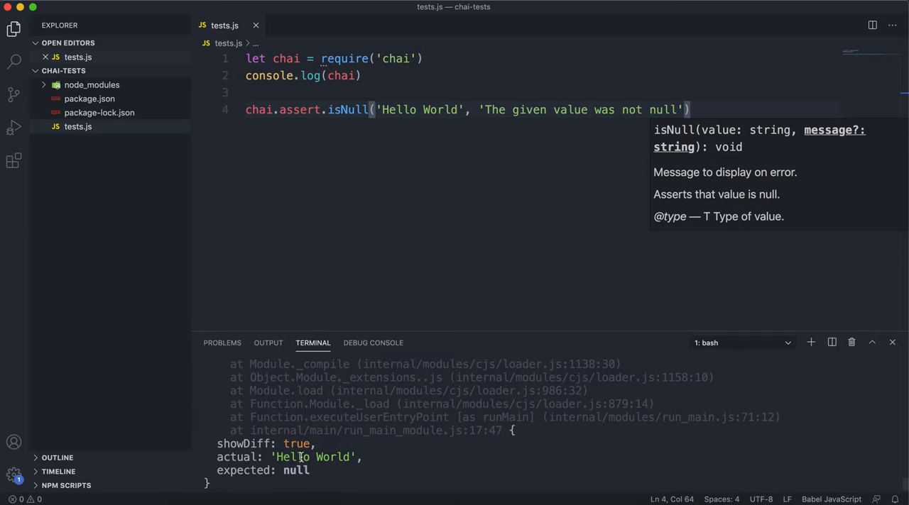
scroll(294, 458, "down", 1)
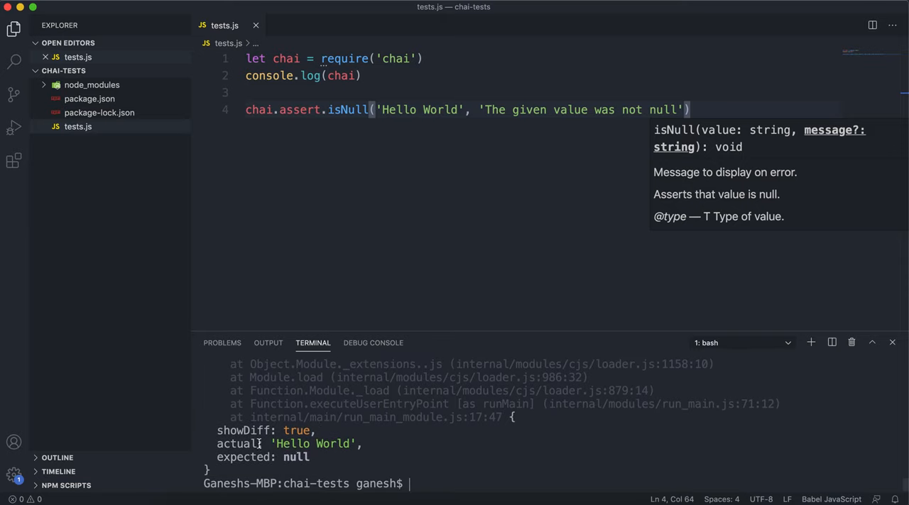
left_click_drag(277, 444, 369, 444)
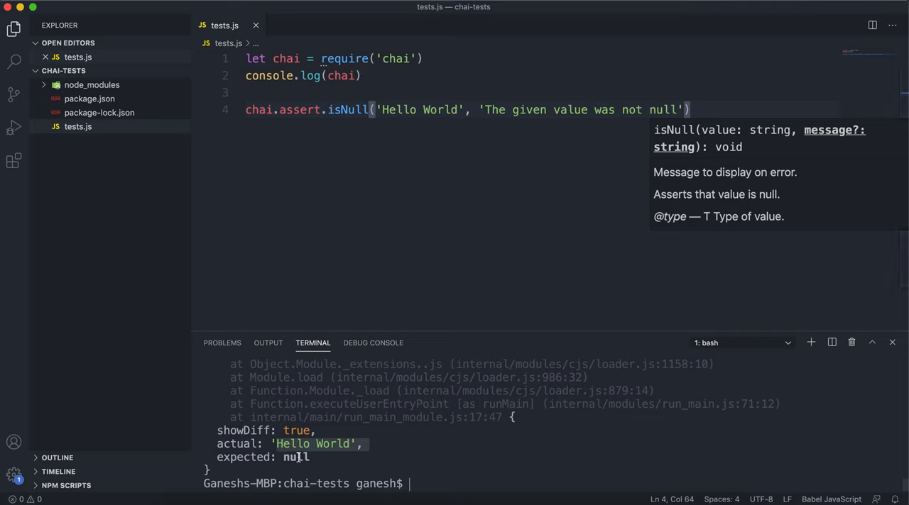
left_click(418, 473)
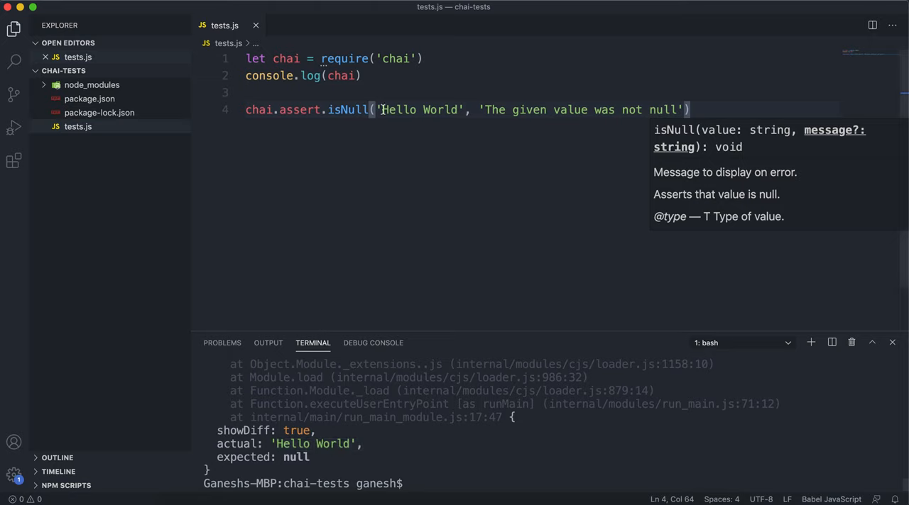
Step: Replace 'Hello World' with null on line 4, save, and rerun node tests.js without an error
left_click_drag(376, 109, 467, 110)
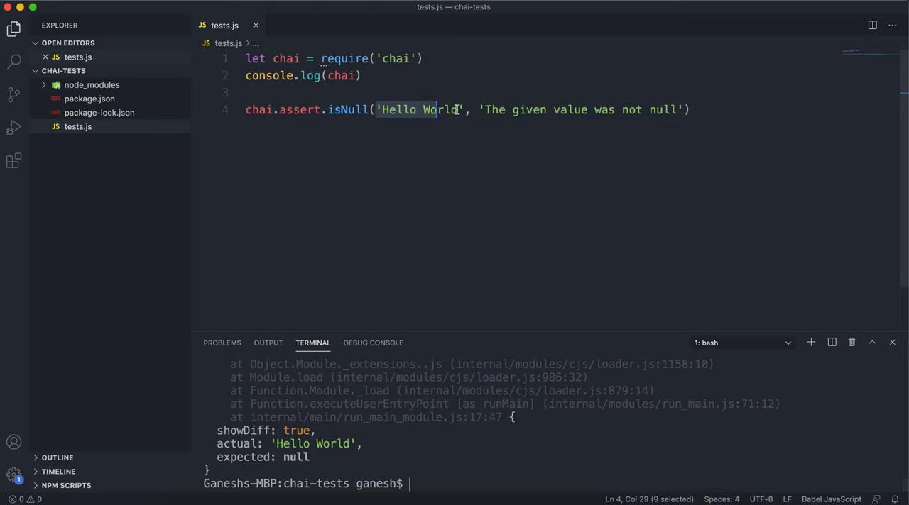
type("n")
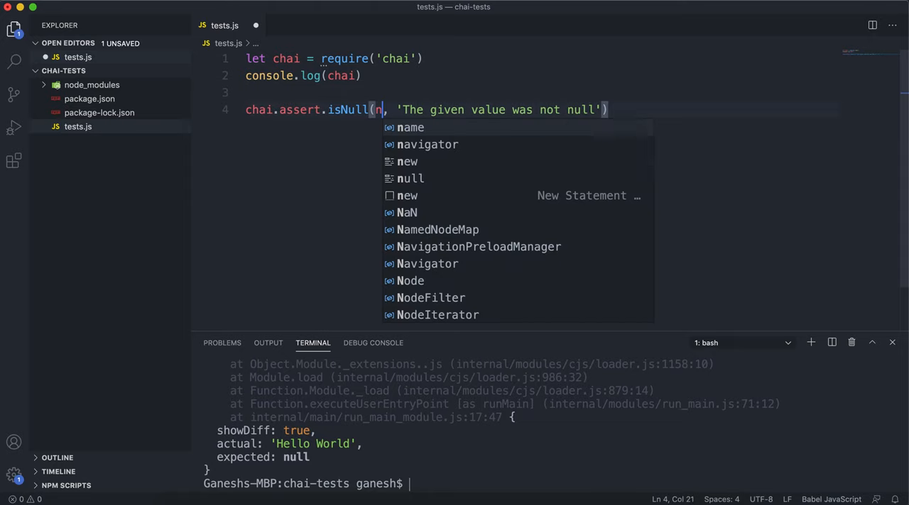
type("ull")
key("ctrl+s")
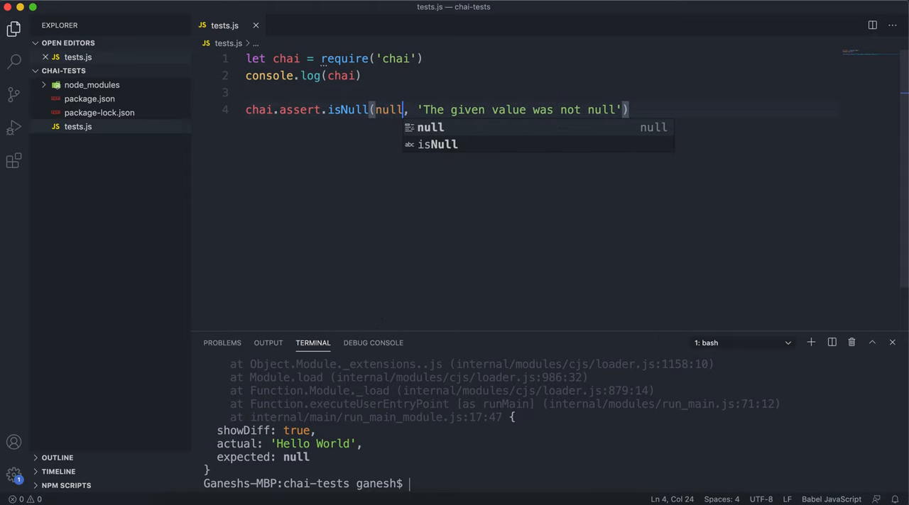
left_click(458, 473)
type("node tests.js")
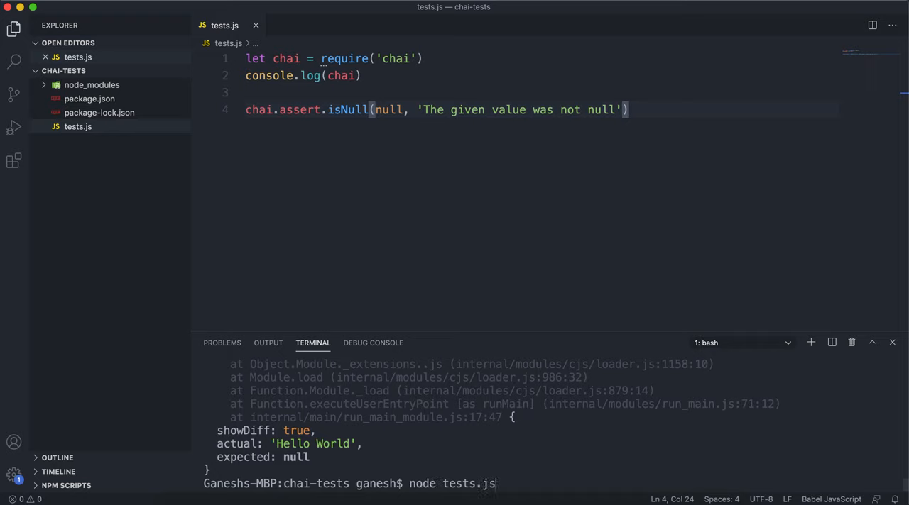
key("Return")
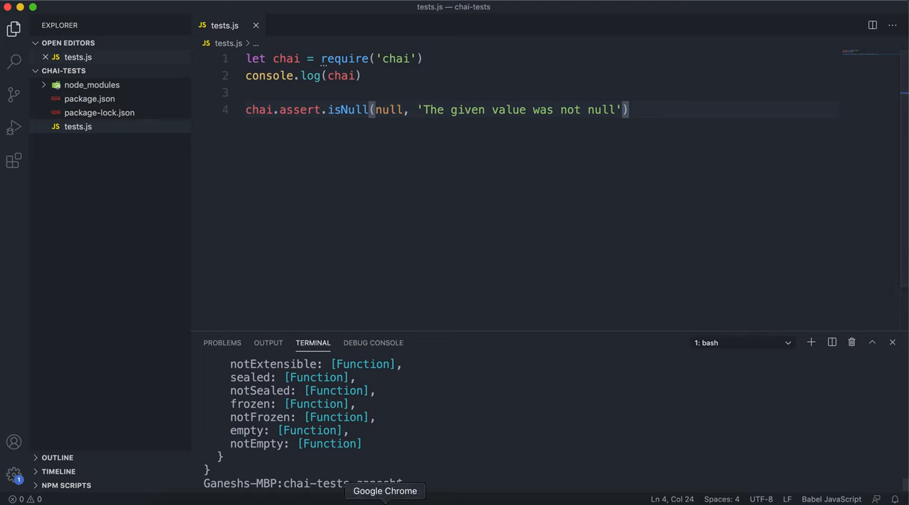
Step: Glance at the freeCodeCamp challenge page and return to the code editor
key("super+Tab")
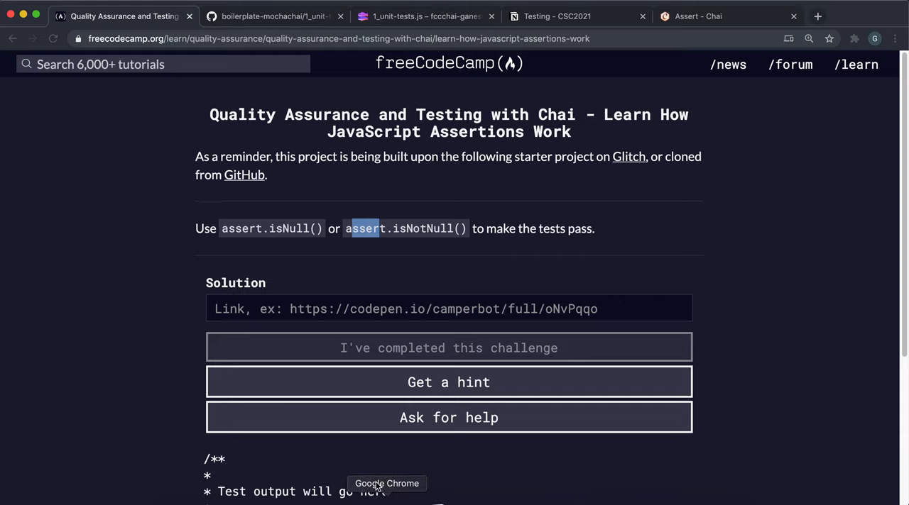
left_click(343, 496)
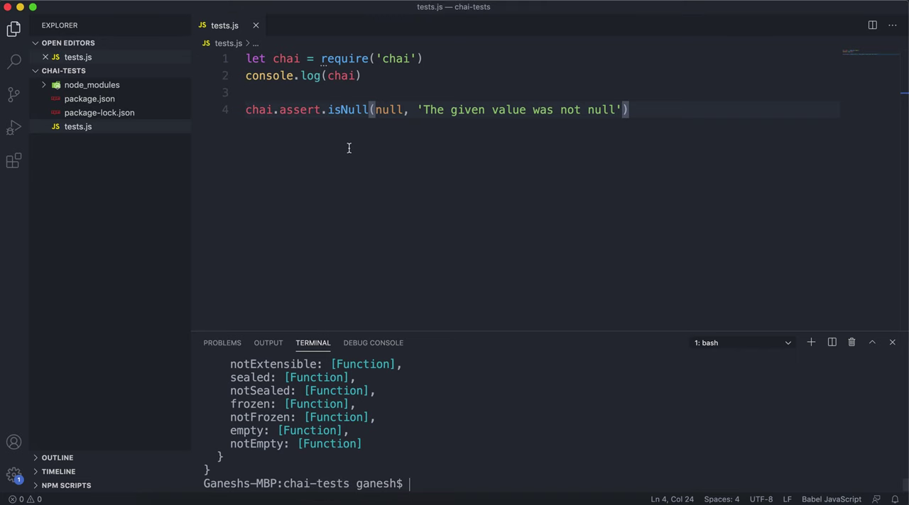
Step: Make the assertion isNotNull with the message 'The given value was null' and save
left_click(339, 109)
type("Not")
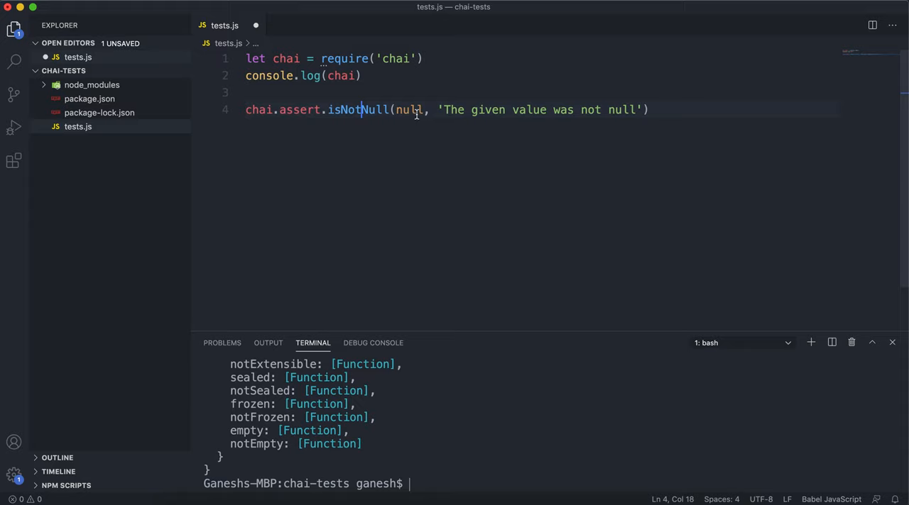
left_click_drag(445, 109, 638, 109)
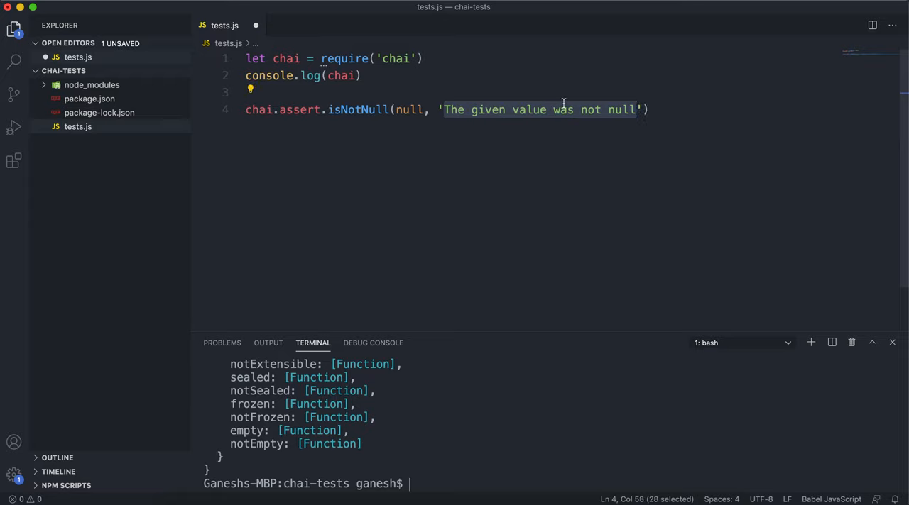
double_click(589, 110)
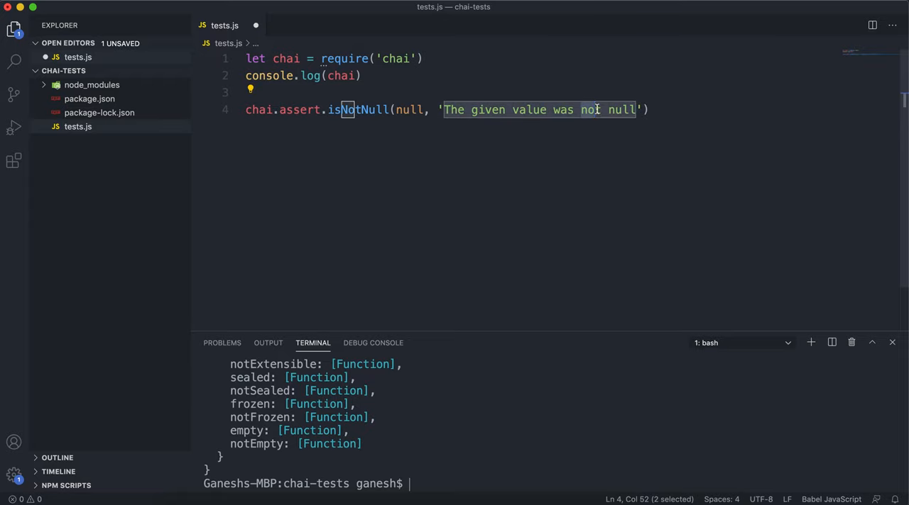
key("BackSpace")
key("BackSpace")
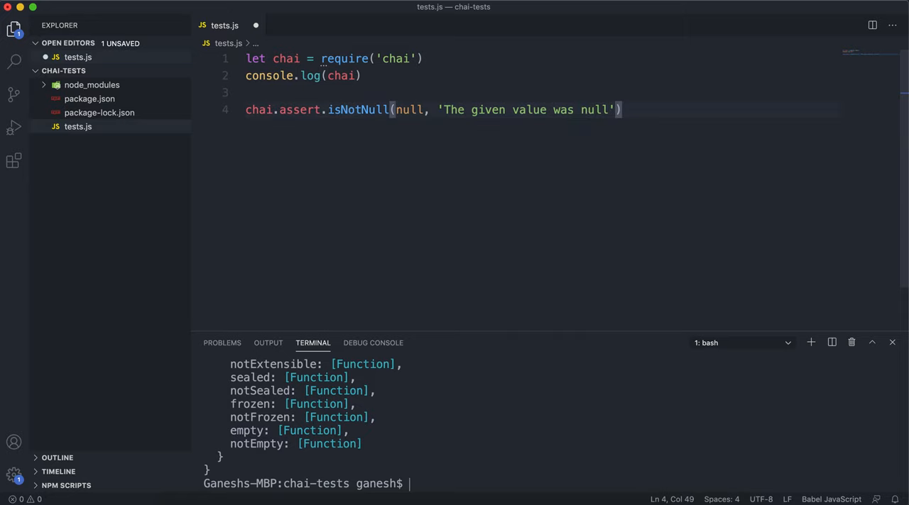
key("super+s")
type("node tests.js")
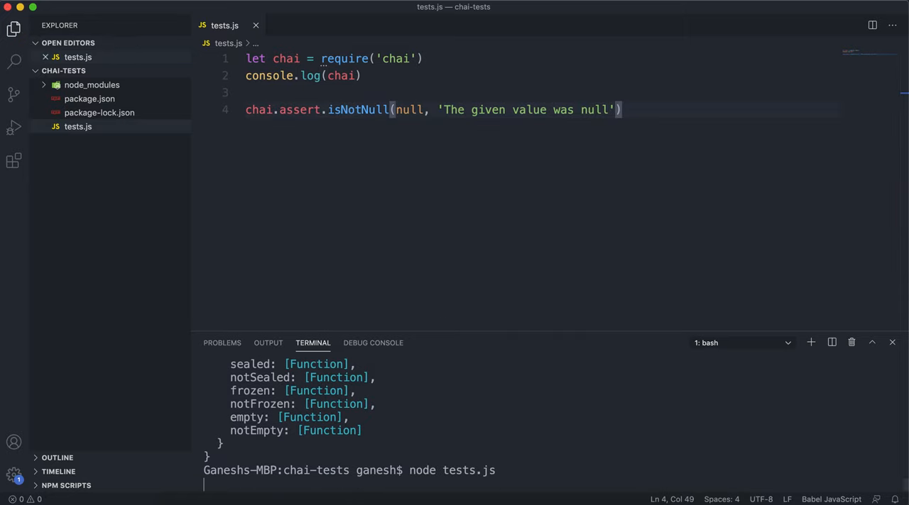
Step: Run node tests.js and inspect the error 'The given value was null: expected null to not equal null'
key("Return")
scroll(370, 434, "up", 10)
scroll(332, 416, "up", 2)
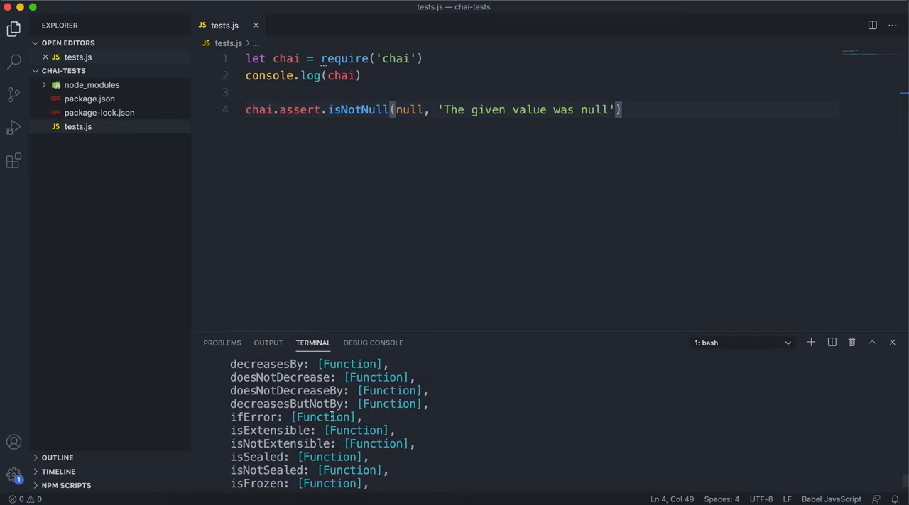
scroll(332, 416, "down", 5)
scroll(332, 416, "down", 5)
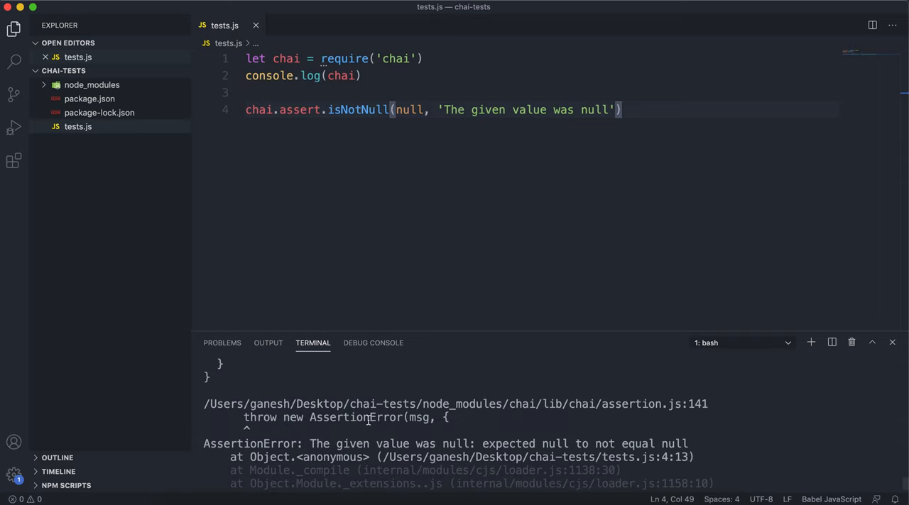
left_click_drag(338, 444, 443, 445)
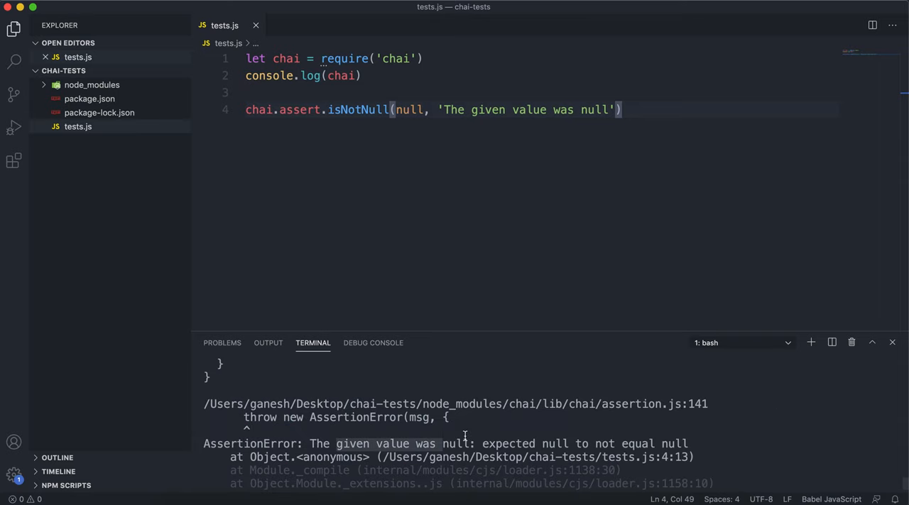
left_click_drag(511, 443, 573, 443)
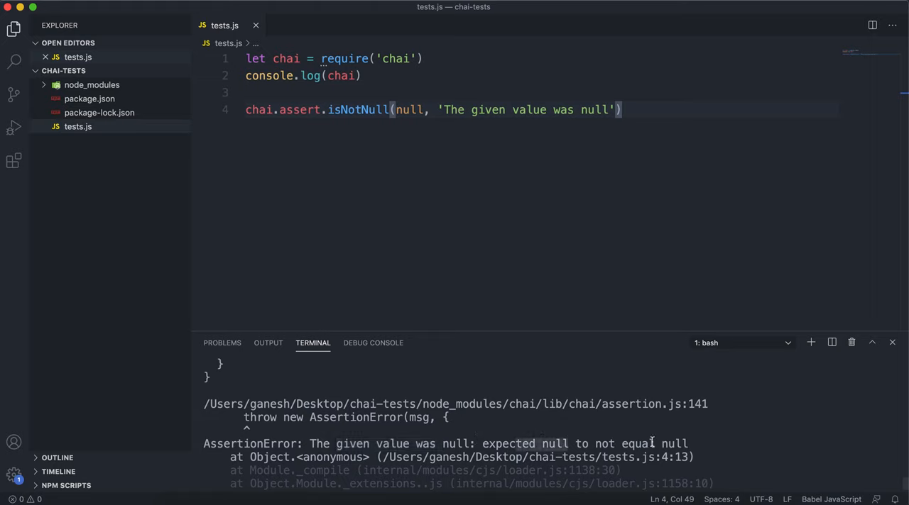
scroll(647, 447, "down", 2)
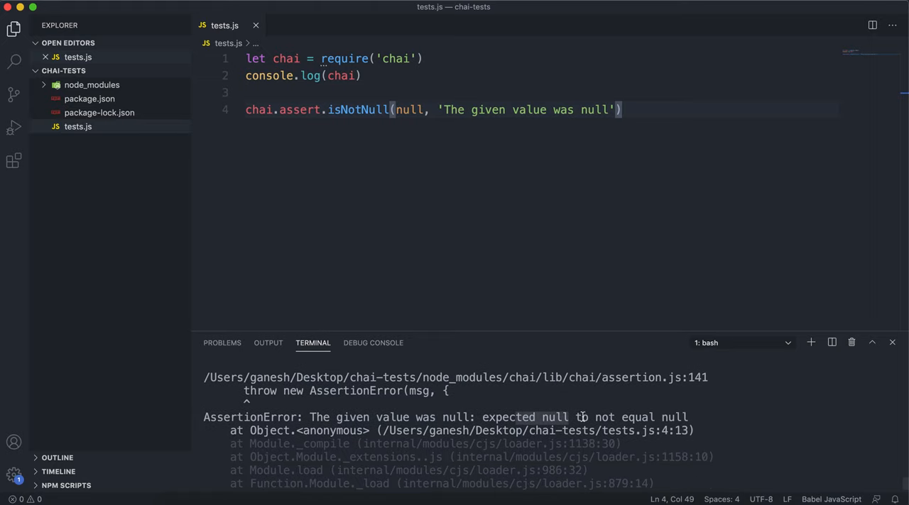
left_click_drag(579, 418, 666, 418)
scroll(639, 426, "down", 5)
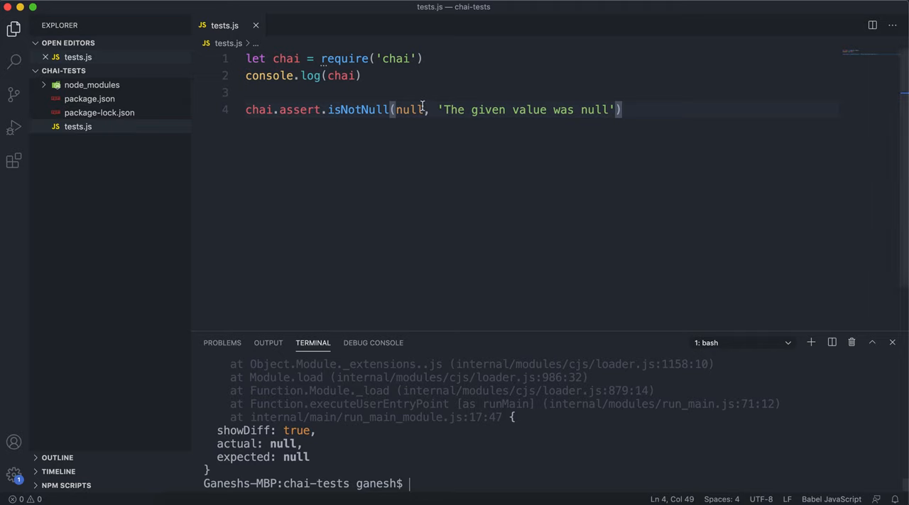
Step: Replace the null argument with 'Hello World', save, and rerun node tests.js so it passes
left_click_drag(424, 109, 396, 110)
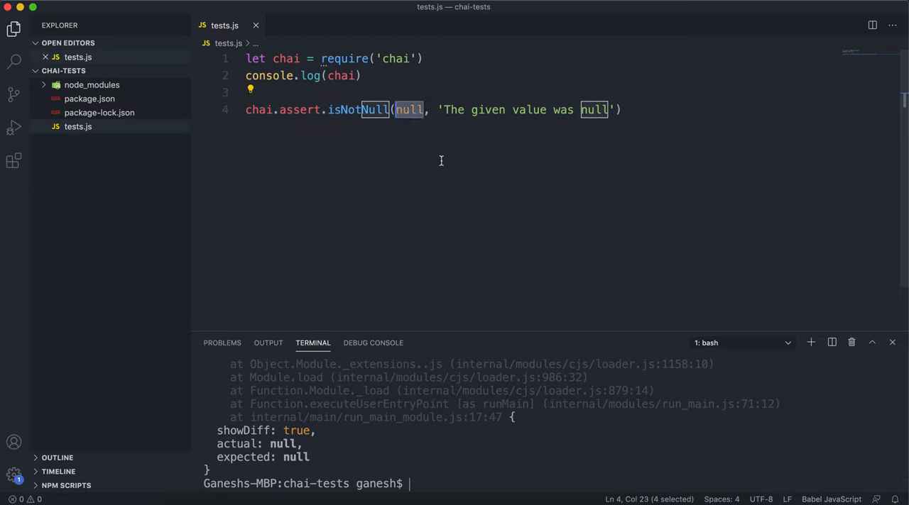
type("'Hell")
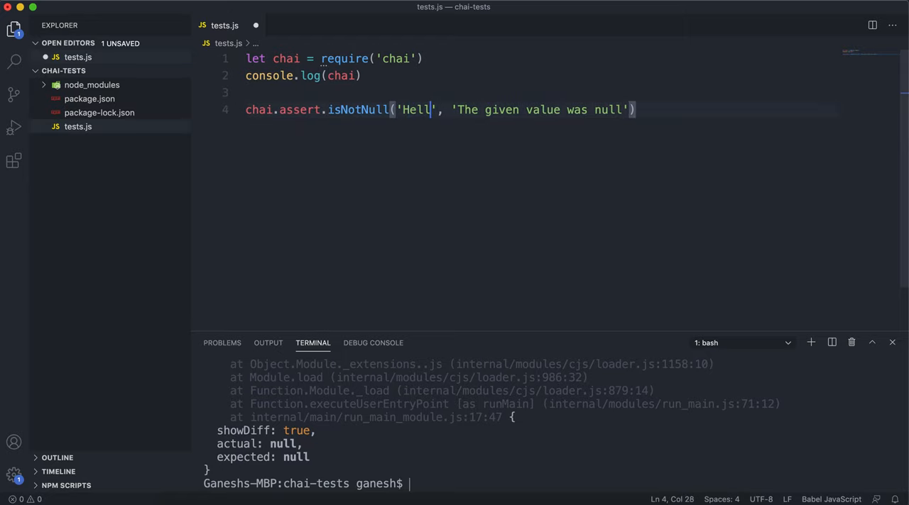
type("o World")
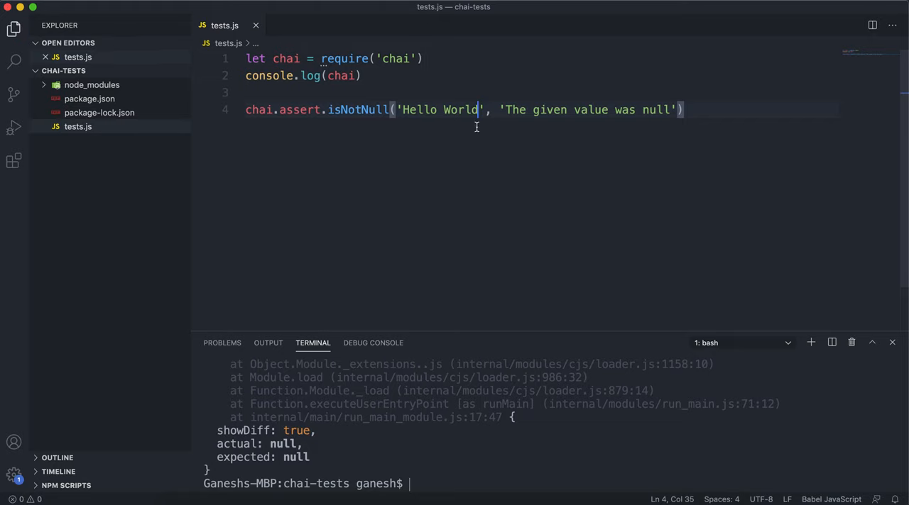
key("super+s")
key("Up")
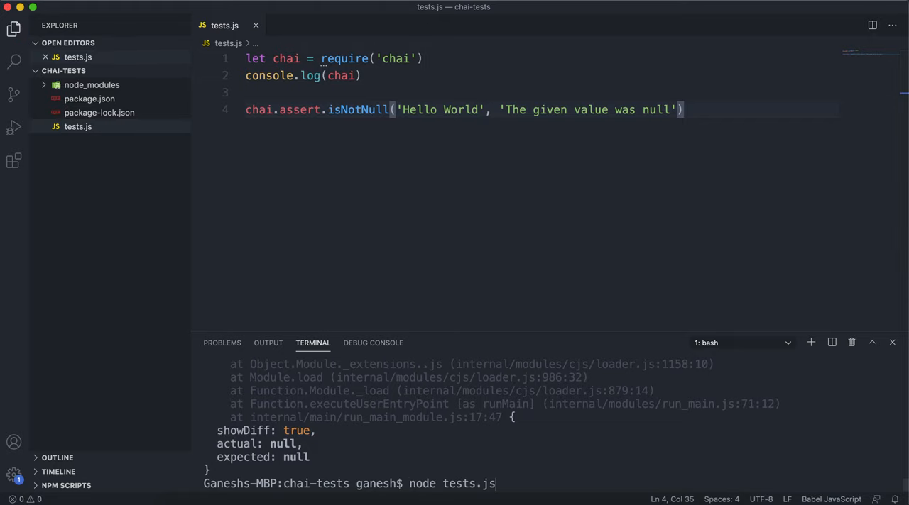
key("Return")
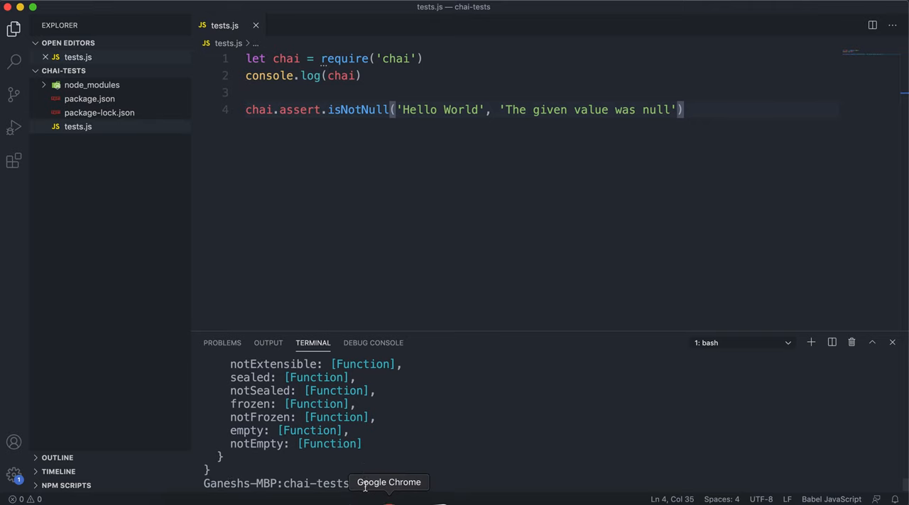
Step: Reread the challenge text marking assert.isNull, isNotNull and 'make the tests pass', then switch to the Glitch tab
left_click(387, 497)
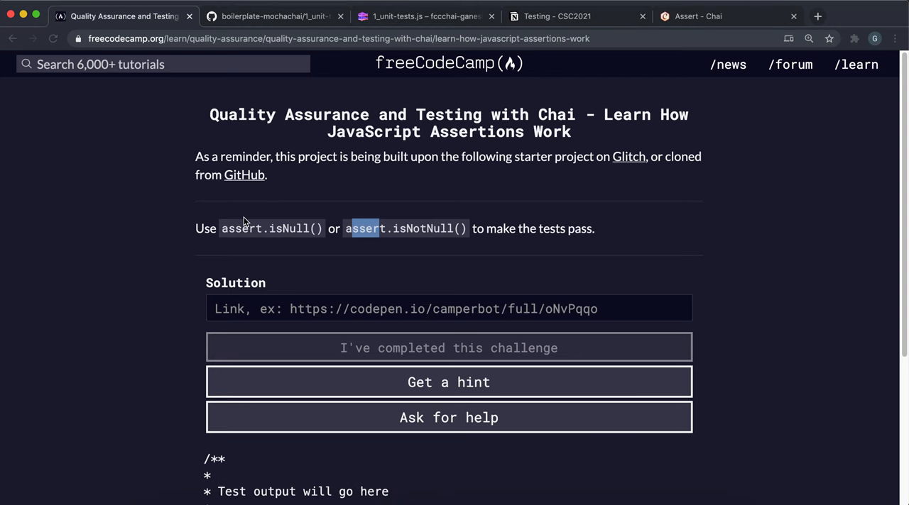
left_click_drag(223, 228, 300, 228)
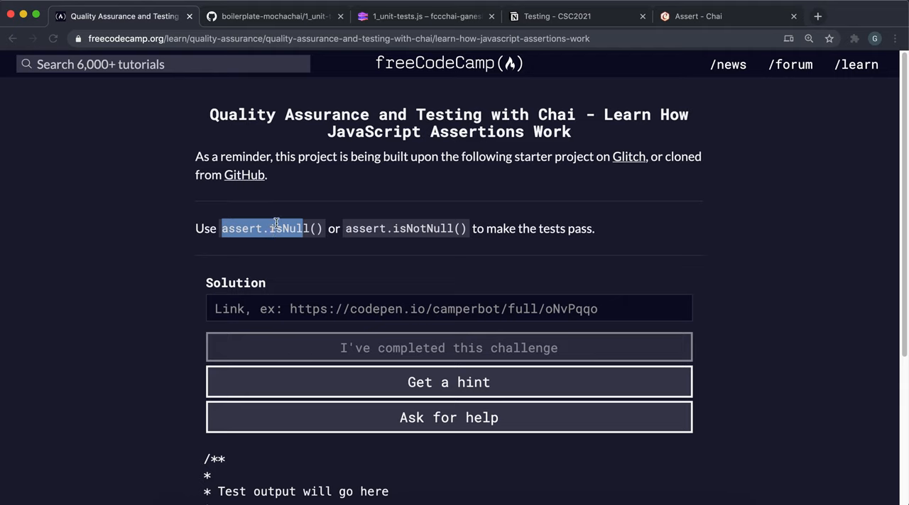
left_click_drag(411, 229, 461, 229)
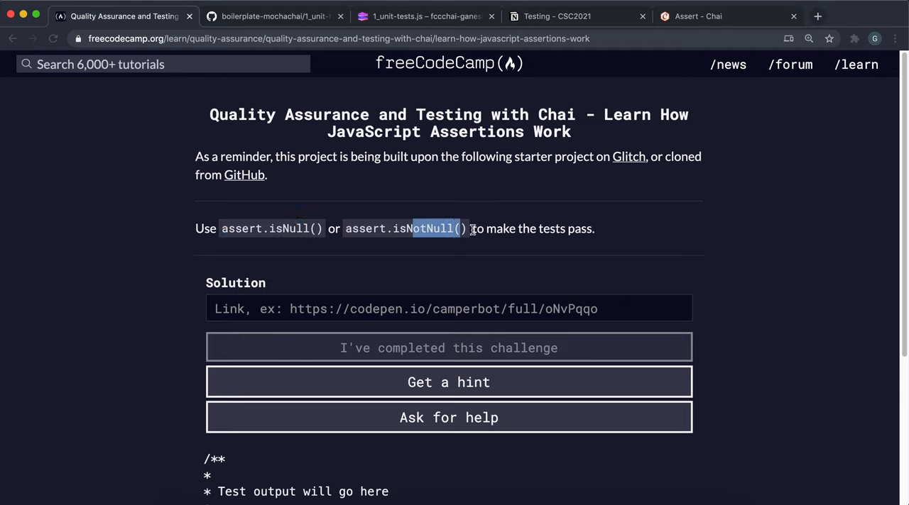
mouse_move(595, 229)
left_mouse_down()
mouse_move(516, 227)
mouse_move(594, 228)
left_mouse_up()
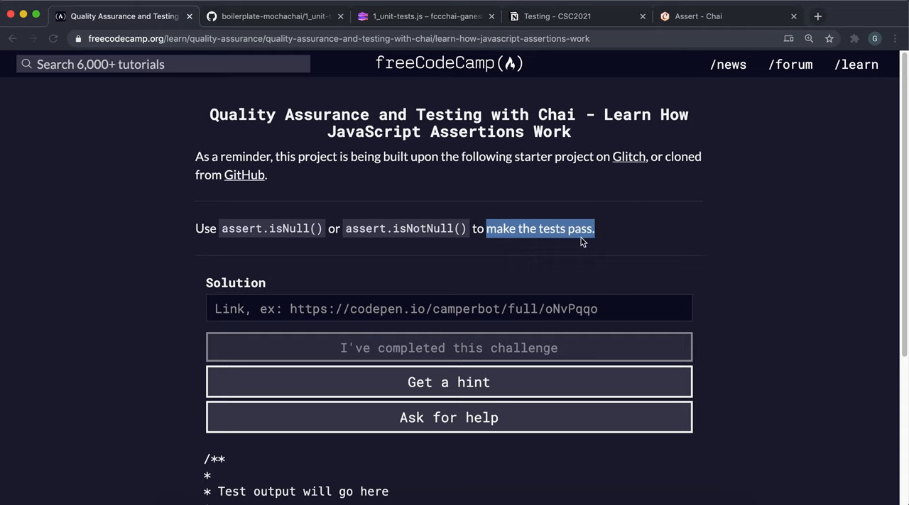
left_click(426, 15)
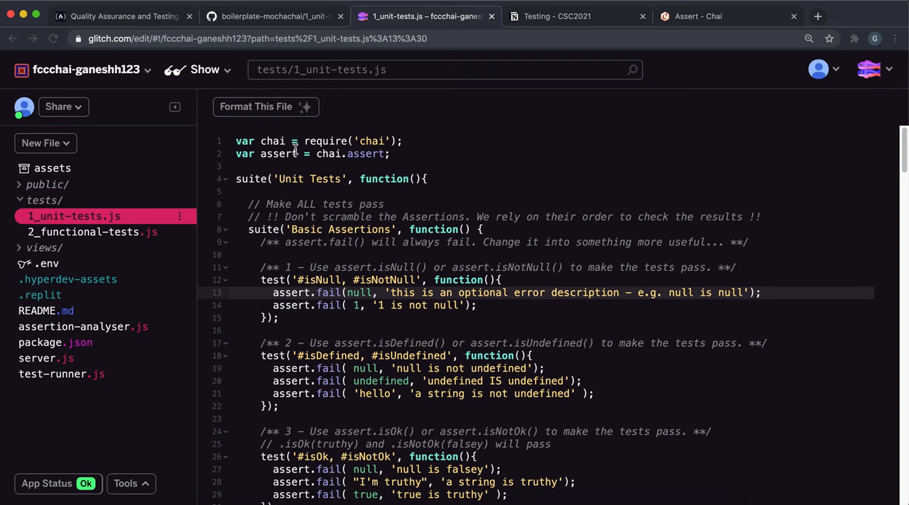
Step: Inspect line 2 of 1_unit-tests.js, highlighting assert and chai.assert
left_click_drag(266, 154, 297, 154)
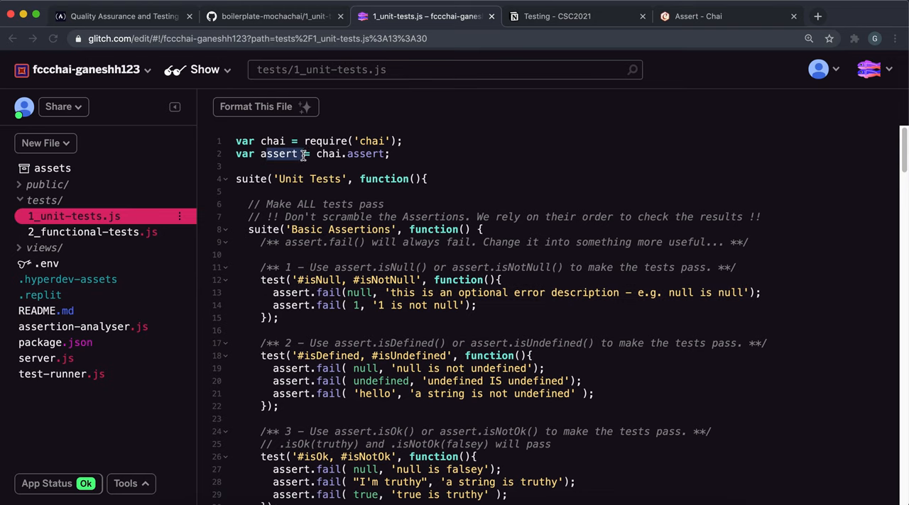
left_click(313, 154)
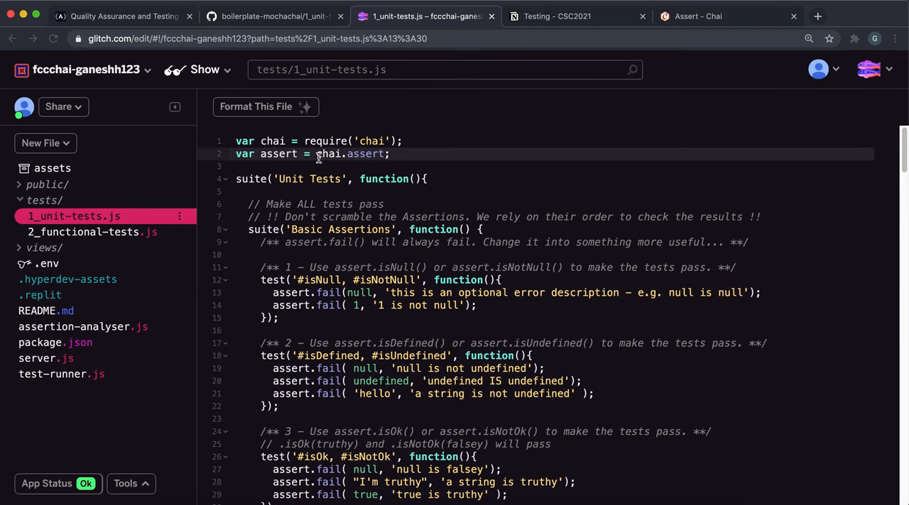
left_click_drag(317, 154, 384, 154)
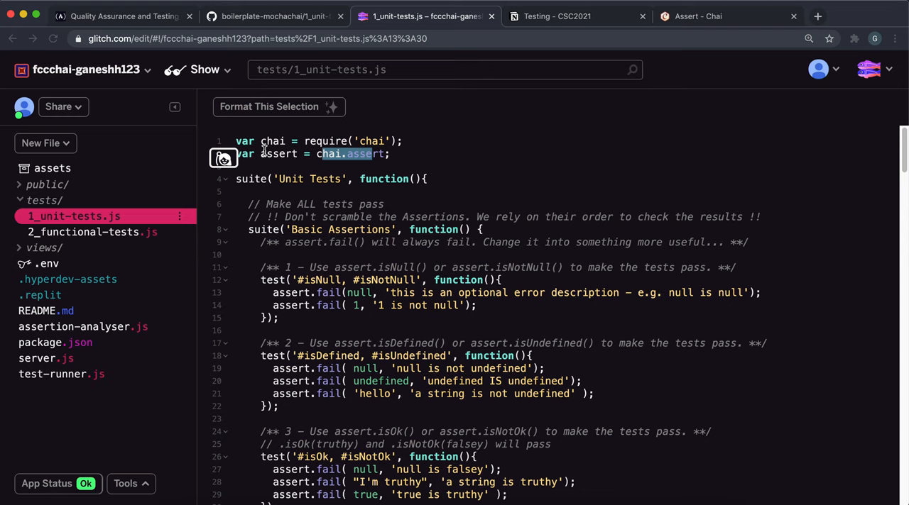
left_click_drag(265, 154, 295, 154)
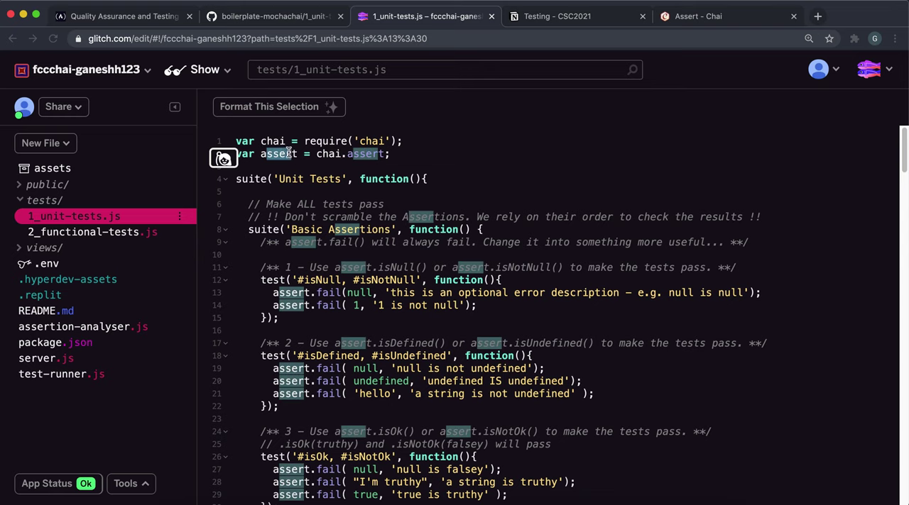
left_click(274, 292)
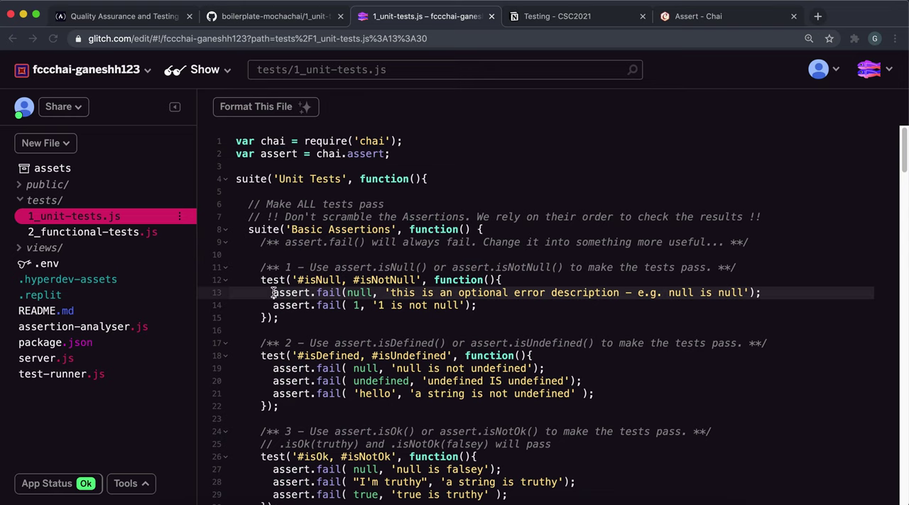
Step: Inspect the assert.fail(null) call on line 13 and select fail to replace it
double_click(345, 243)
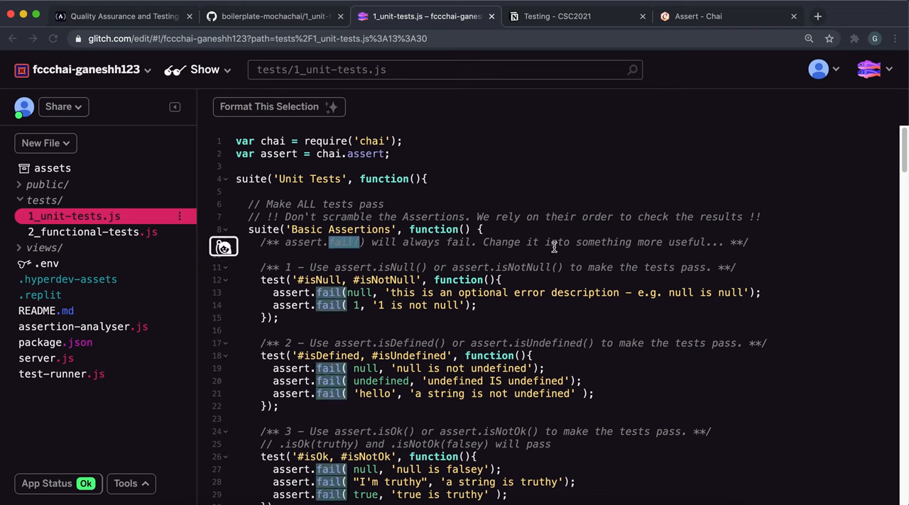
left_click(318, 292)
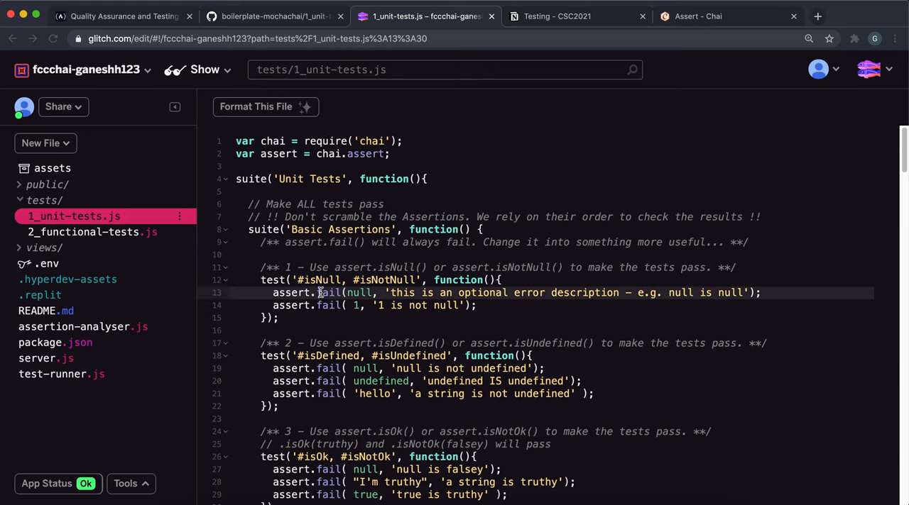
left_click_drag(317, 293, 371, 294)
left_click(364, 305)
double_click(364, 293)
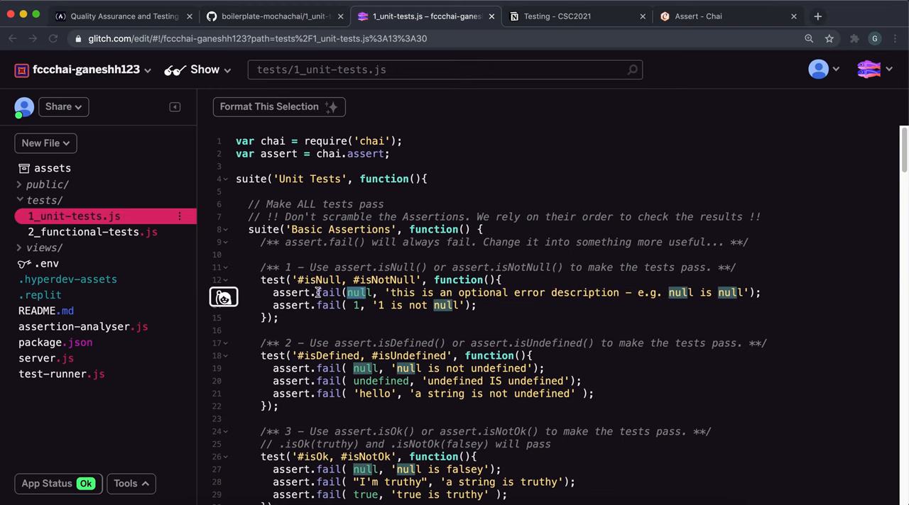
left_click_drag(317, 293, 342, 292)
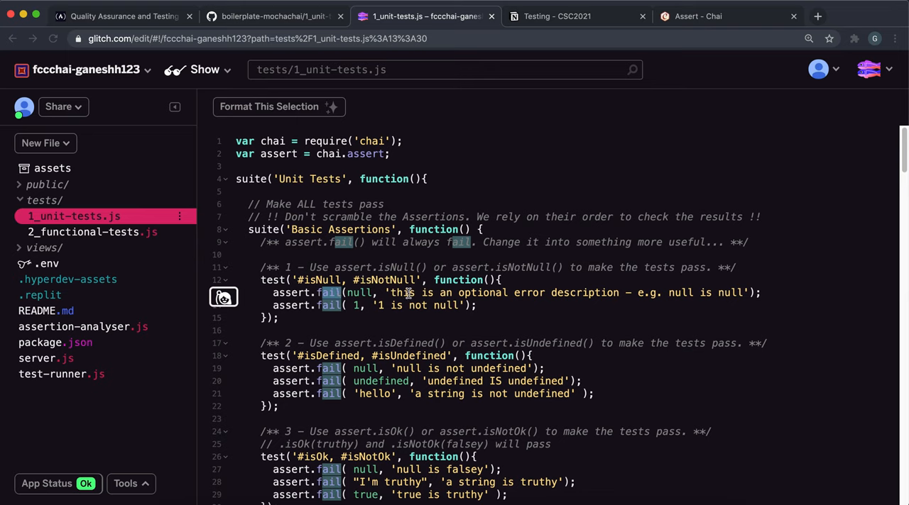
type("isNu")
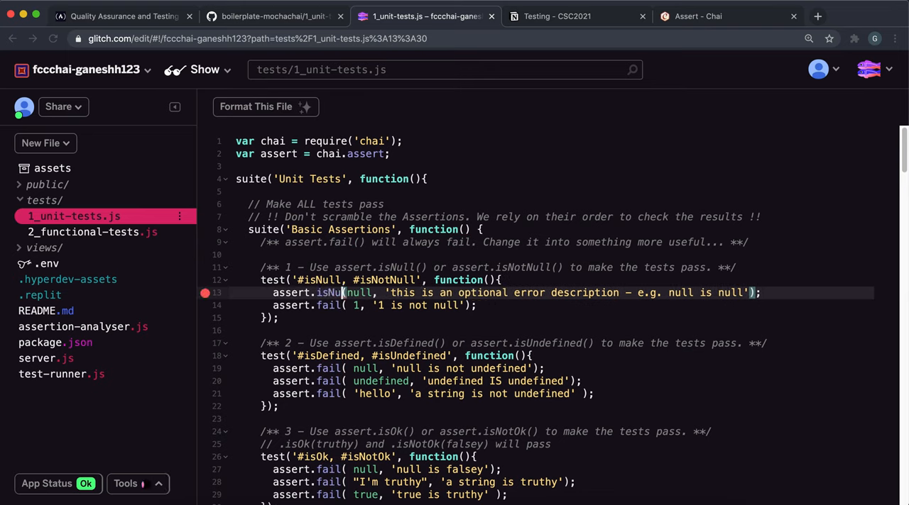
type("ll")
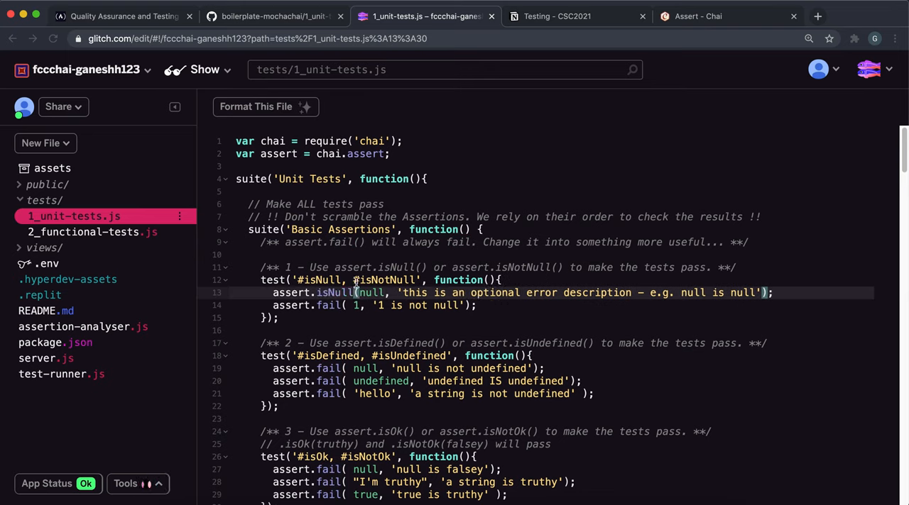
Step: Rewrite test 1 to assert.isNull on null and assert.isNotNull on 1
double_click(368, 292)
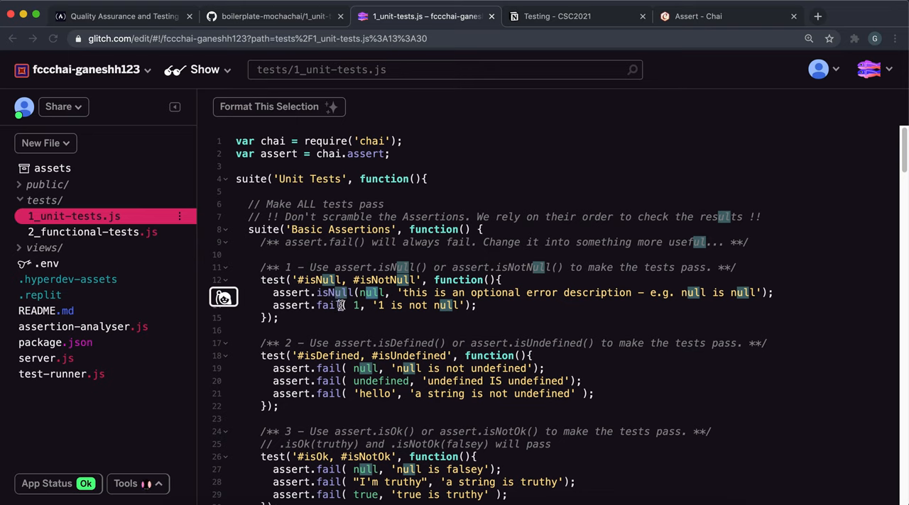
left_click_drag(339, 305, 316, 305)
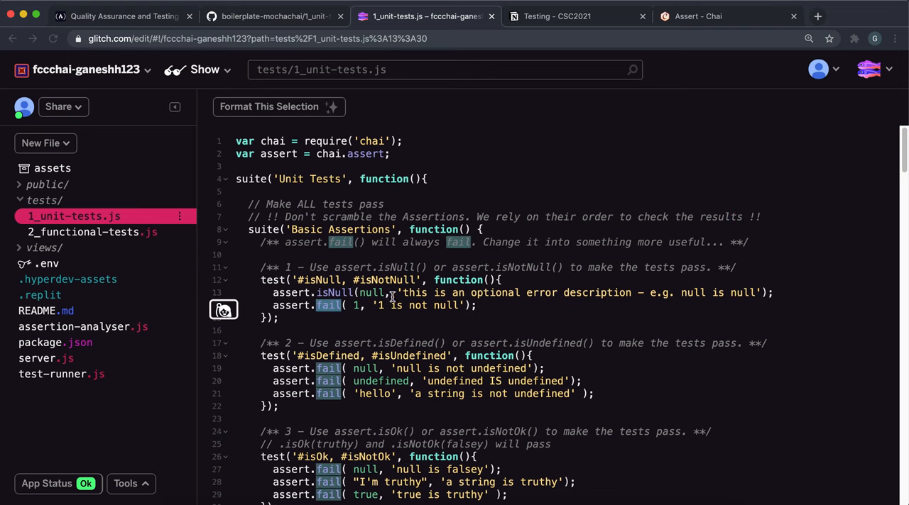
type("isNo")
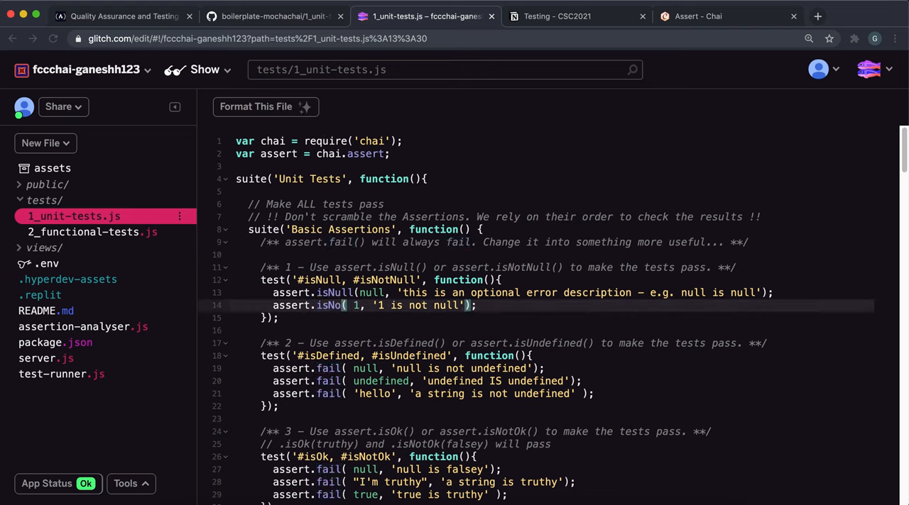
type("tNull")
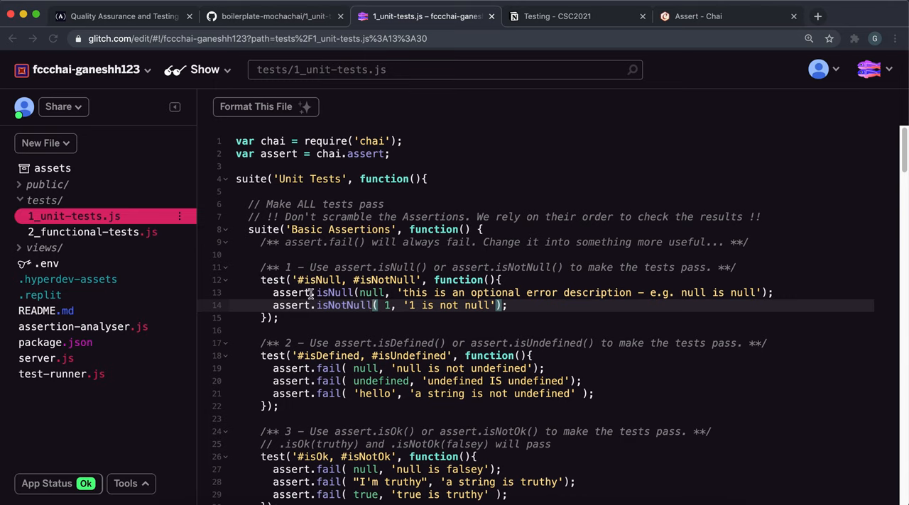
left_click_drag(261, 279, 287, 318)
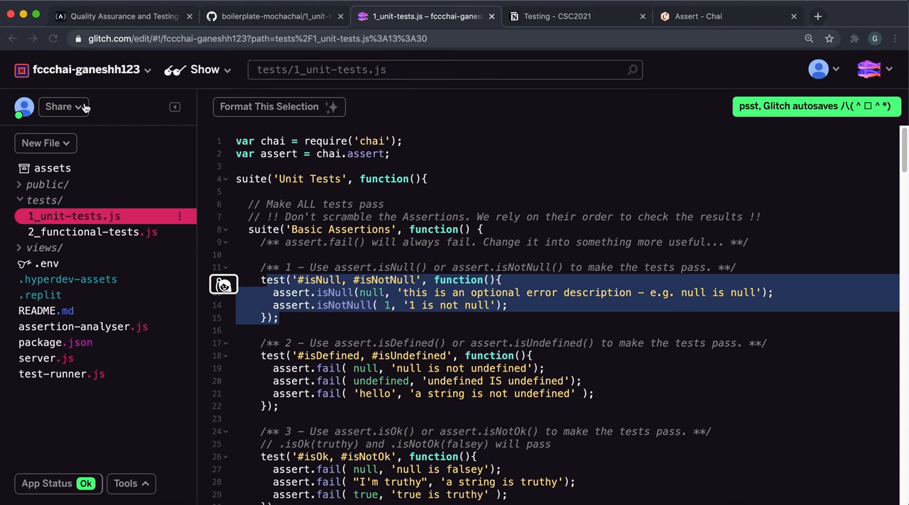
Step: Copy the Glitch live app link, paste it into the Solution field, and submit the challenge as completed
left_click(63, 107)
left_click(147, 170)
left_click(216, 198)
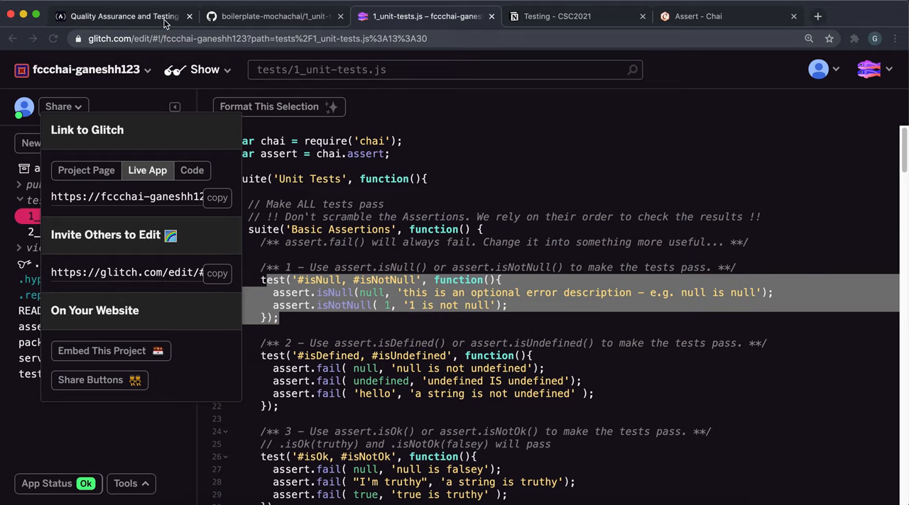
left_click(125, 15)
left_click(323, 309)
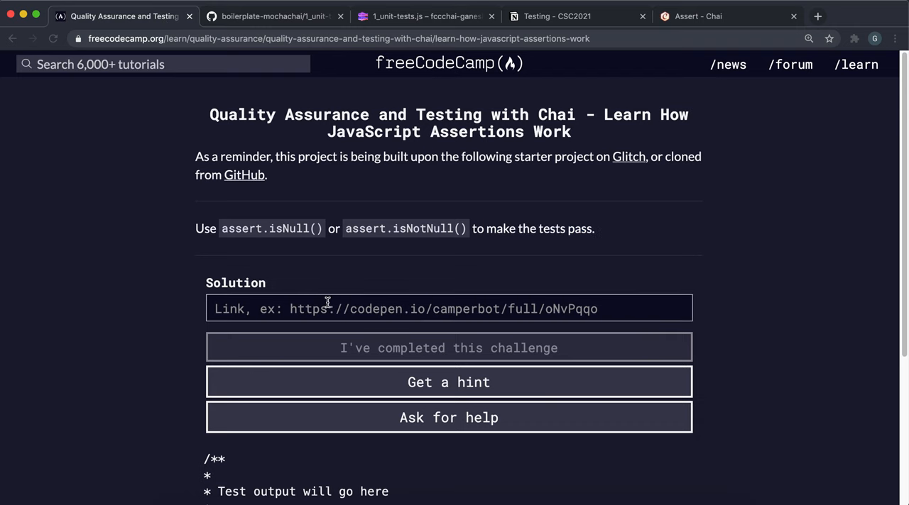
key("super+v")
left_click(335, 345)
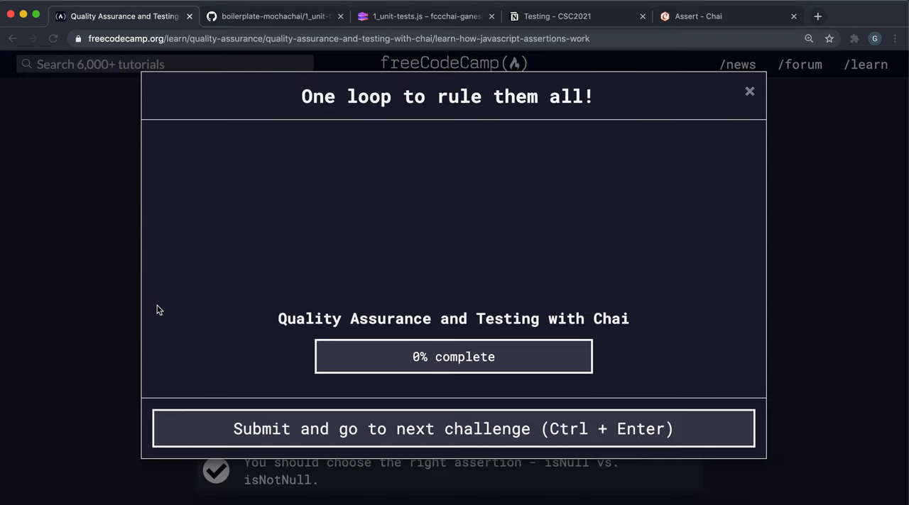